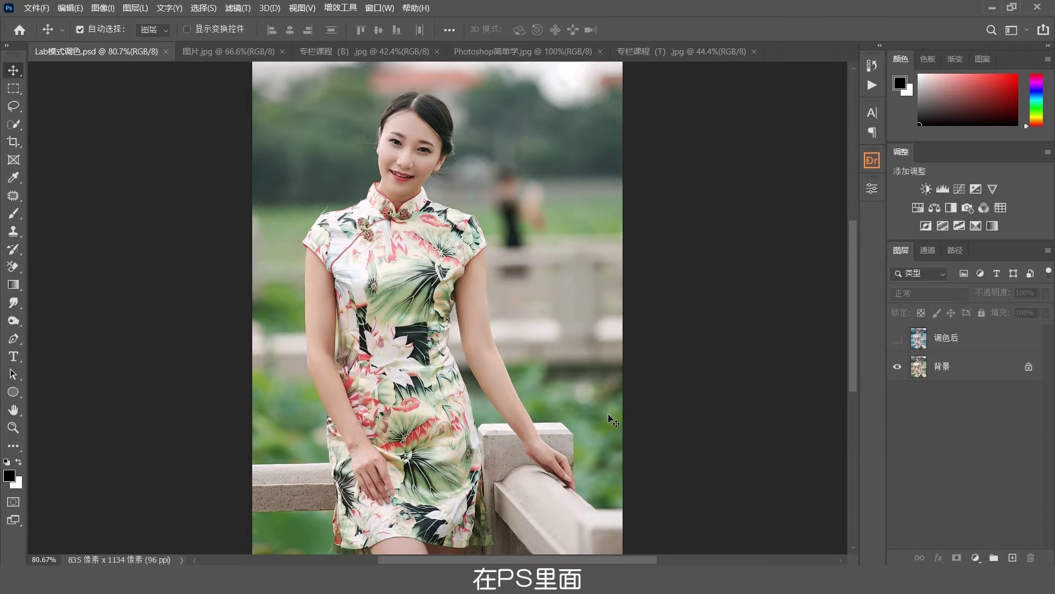
Step: Compare the recoloured 调色后 layer, then delete it, leaving only 背景
click(898, 338)
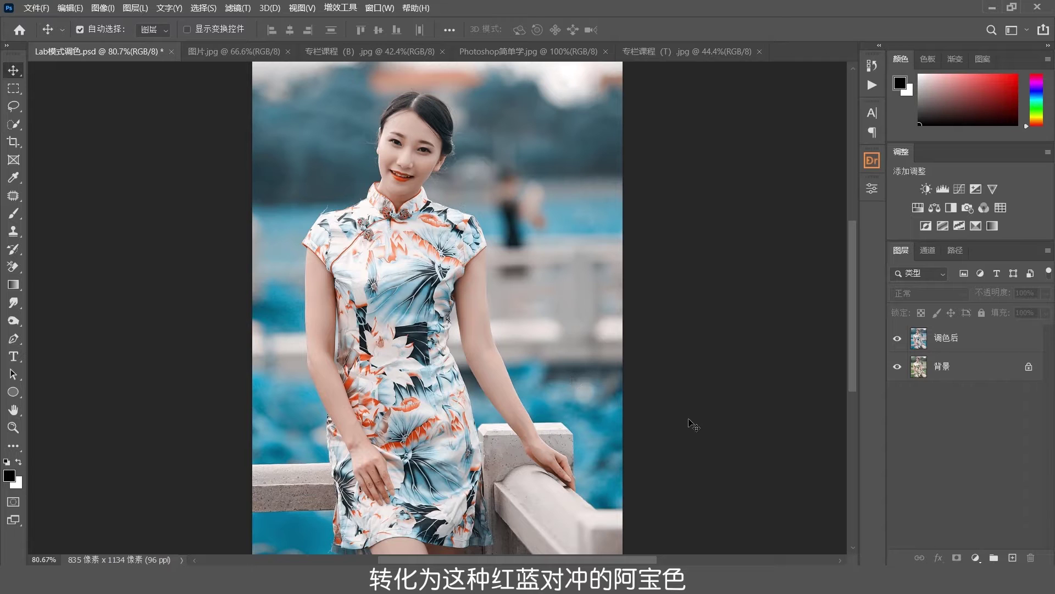
click(962, 337)
key(Delete)
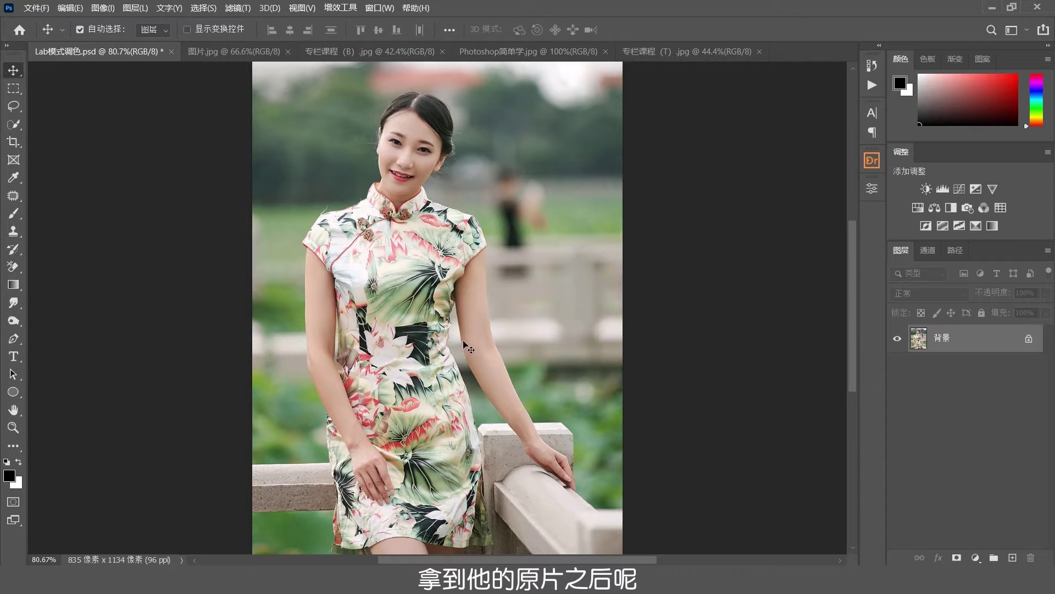
Step: Change the portrait's image mode to Lab Color
click(104, 8)
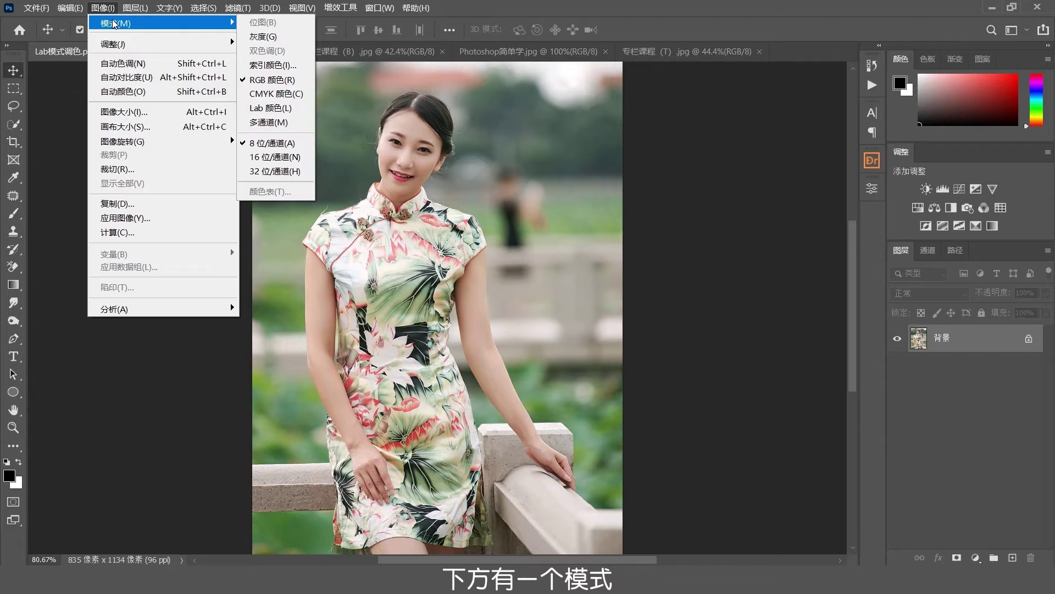
mouse_move(115, 23)
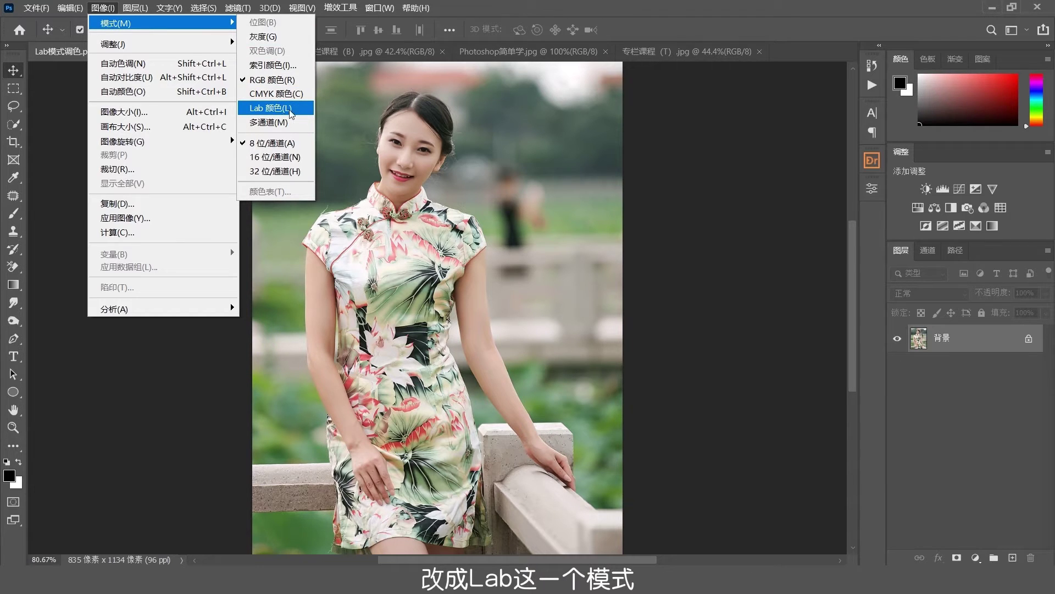
click(283, 112)
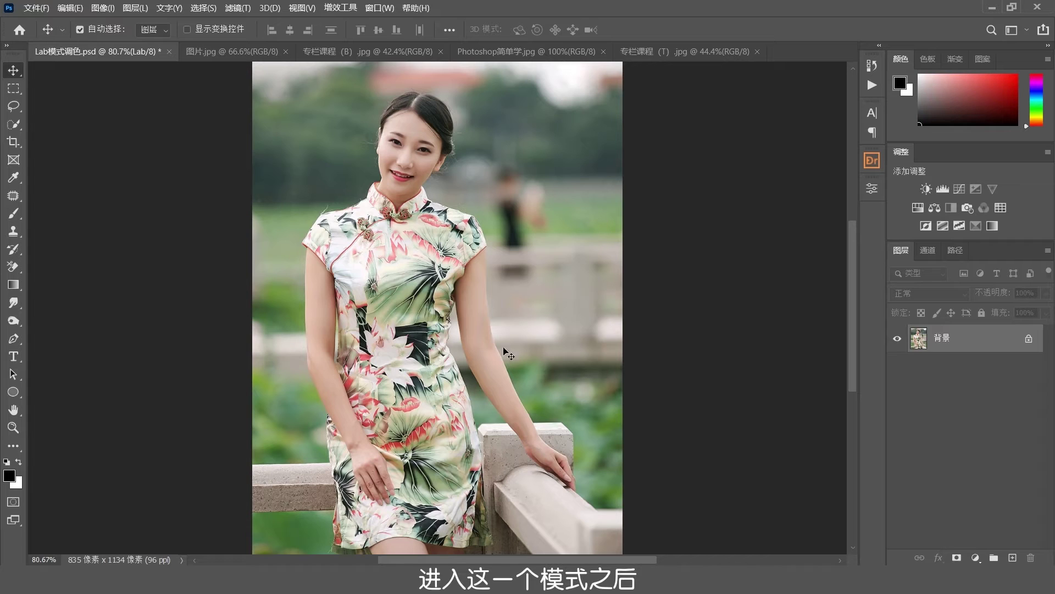
click(927, 251)
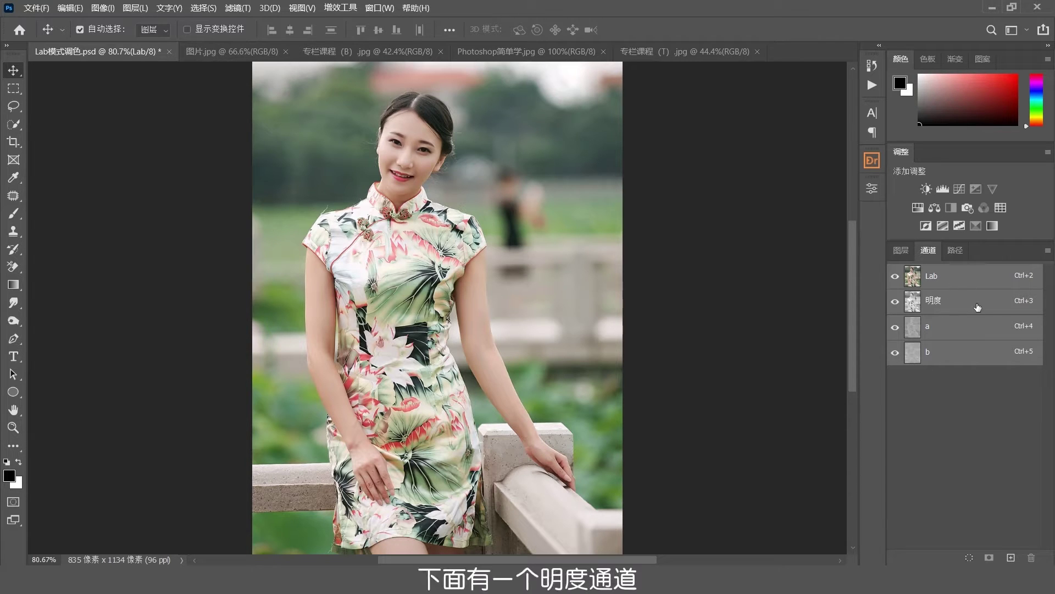
click(956, 306)
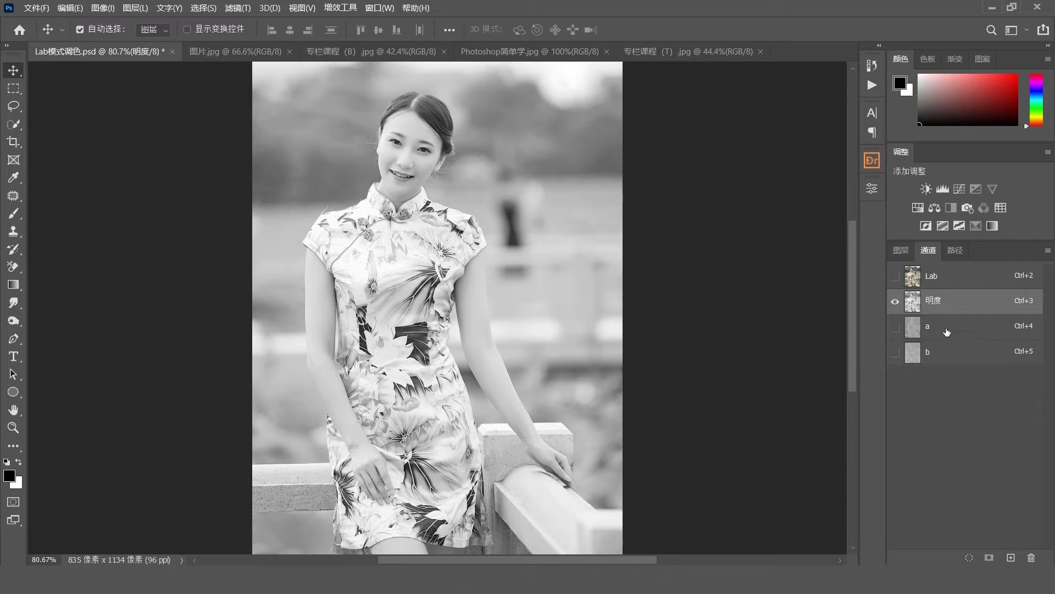
click(946, 331)
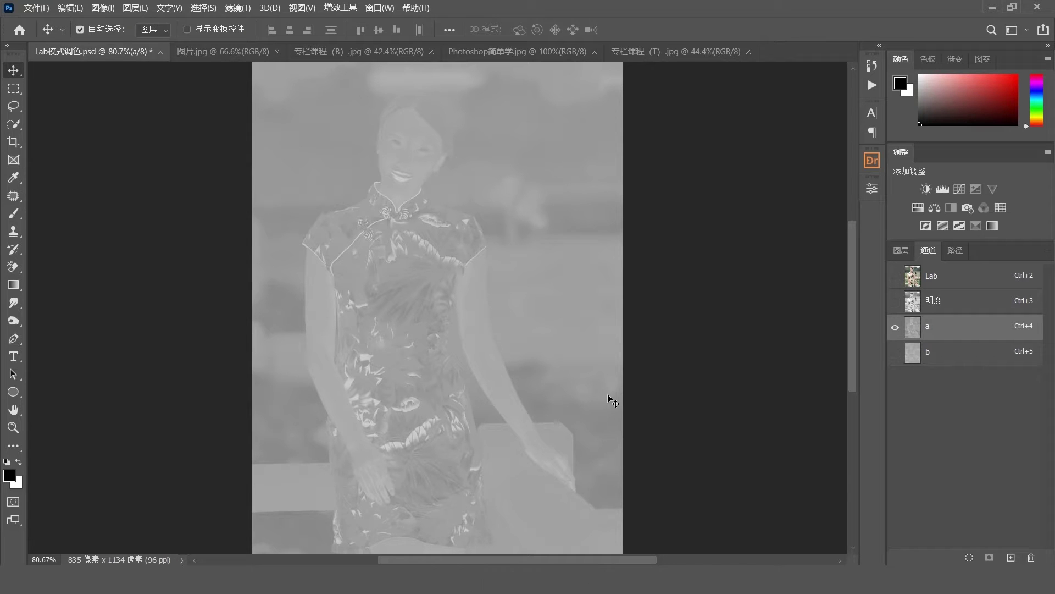
click(941, 356)
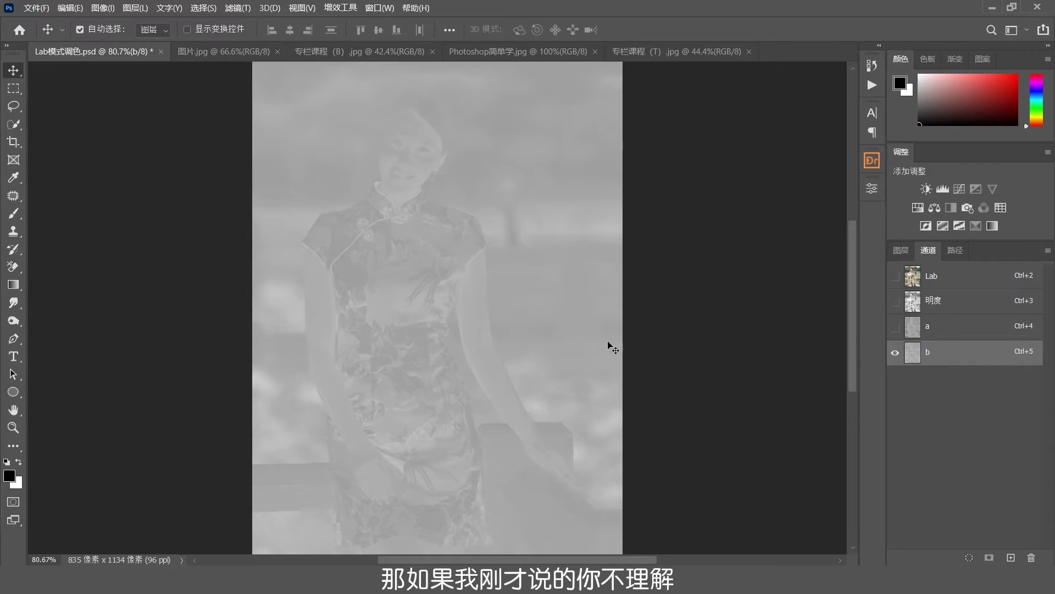
click(959, 279)
click(901, 252)
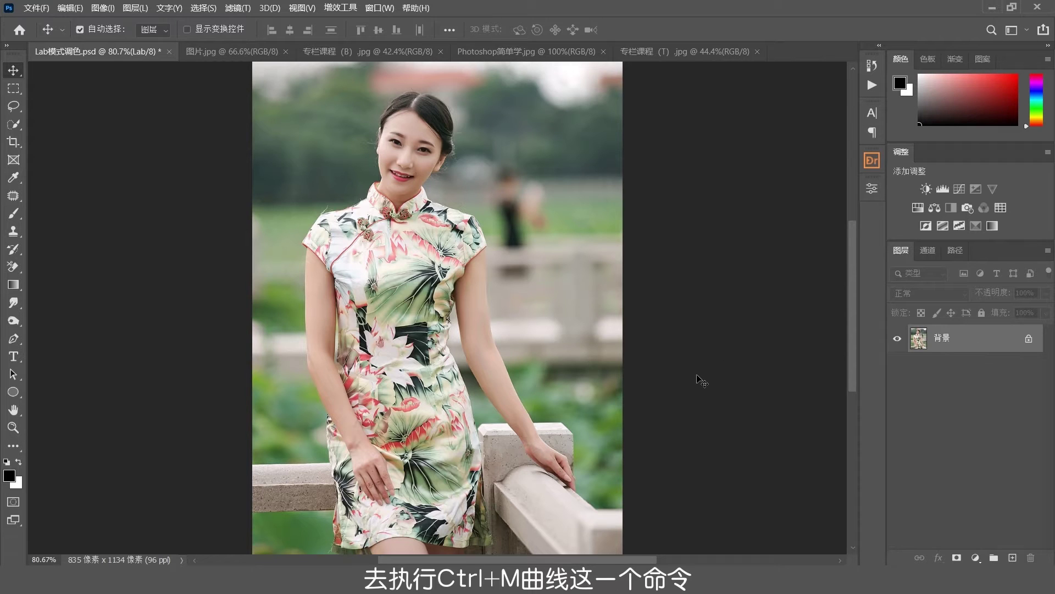
key(ctrl+m)
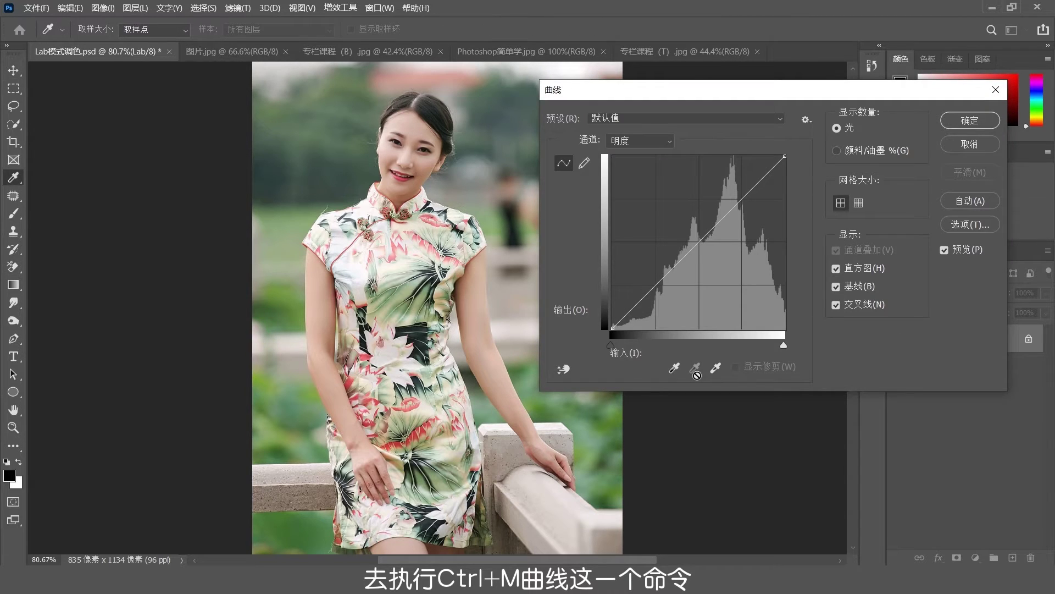
click(642, 141)
click(636, 168)
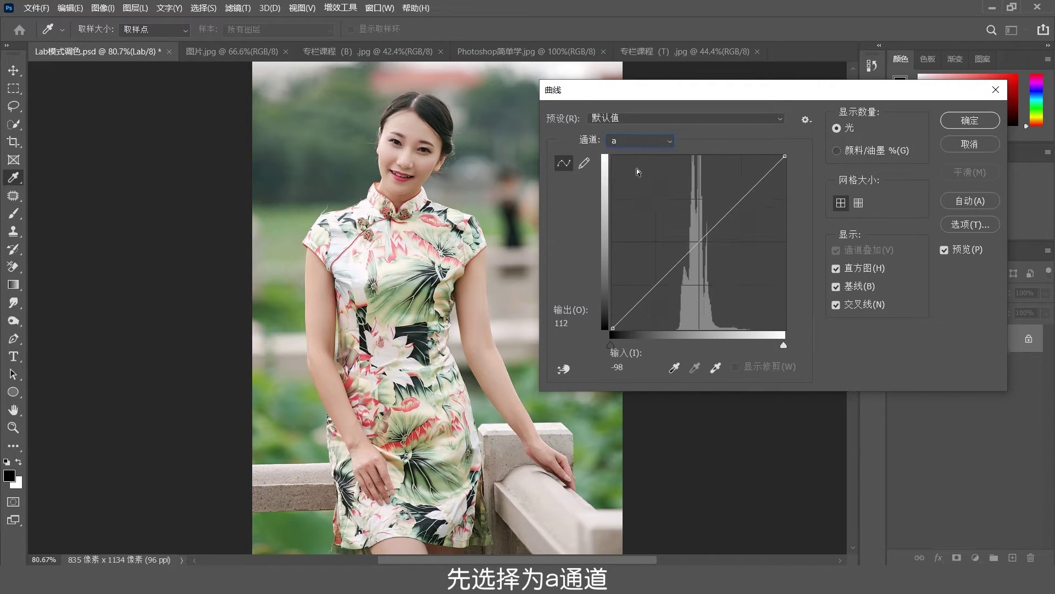
drag(695, 246, 671, 228)
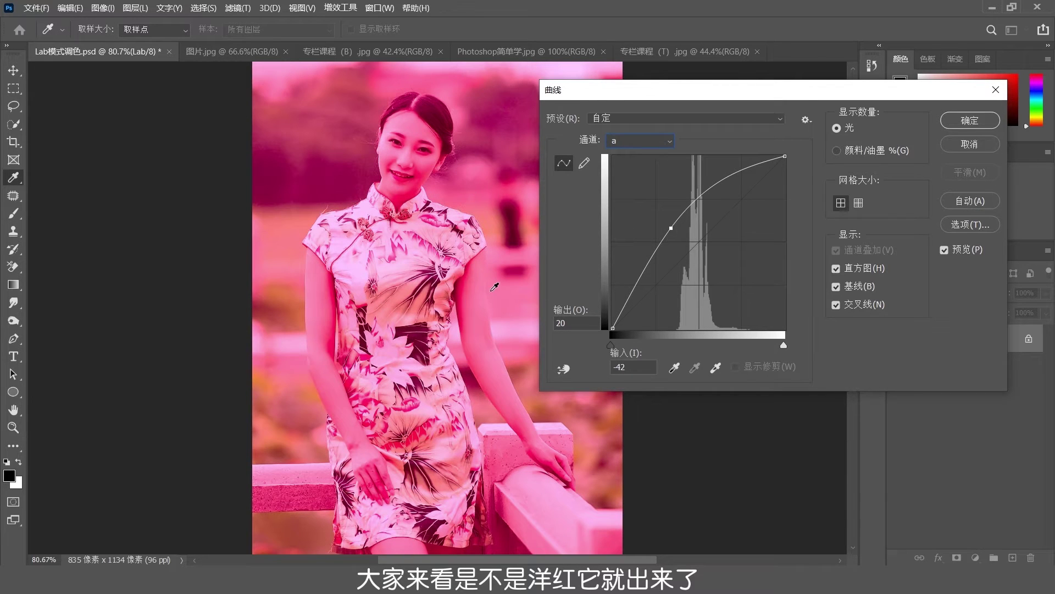
drag(674, 227, 715, 263)
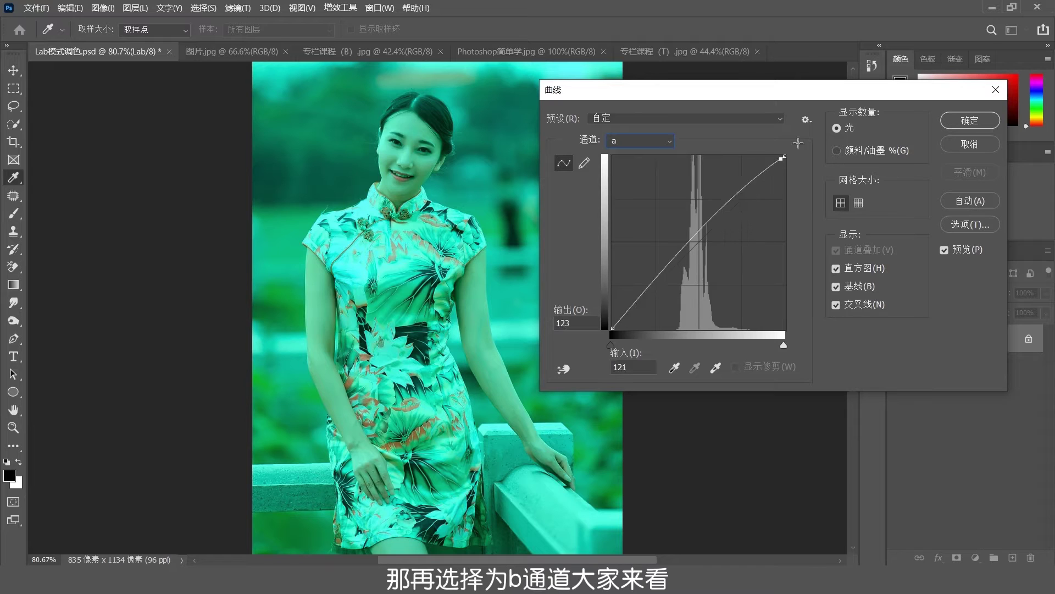
drag(713, 261, 655, 146)
click(640, 141)
click(641, 179)
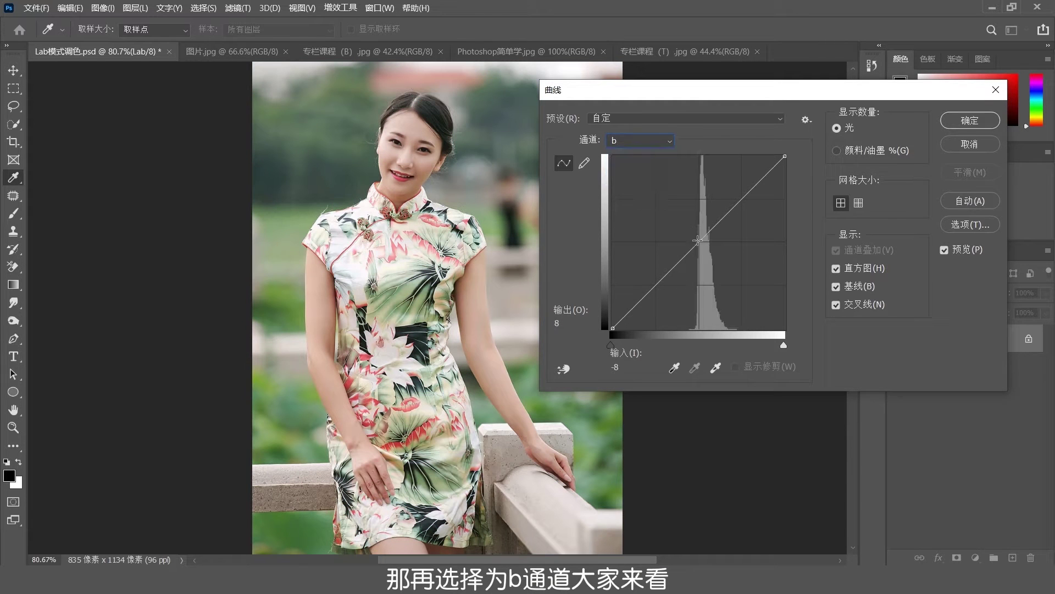
mouse_move(699, 242)
mouse_down()
mouse_move(671, 222)
mouse_move(716, 260)
mouse_up()
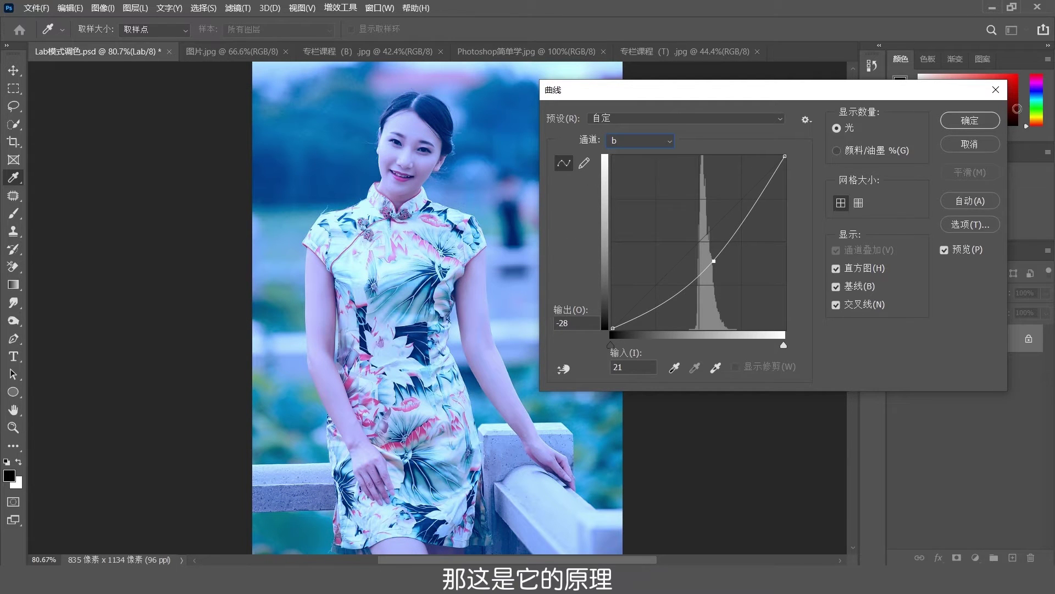
click(994, 90)
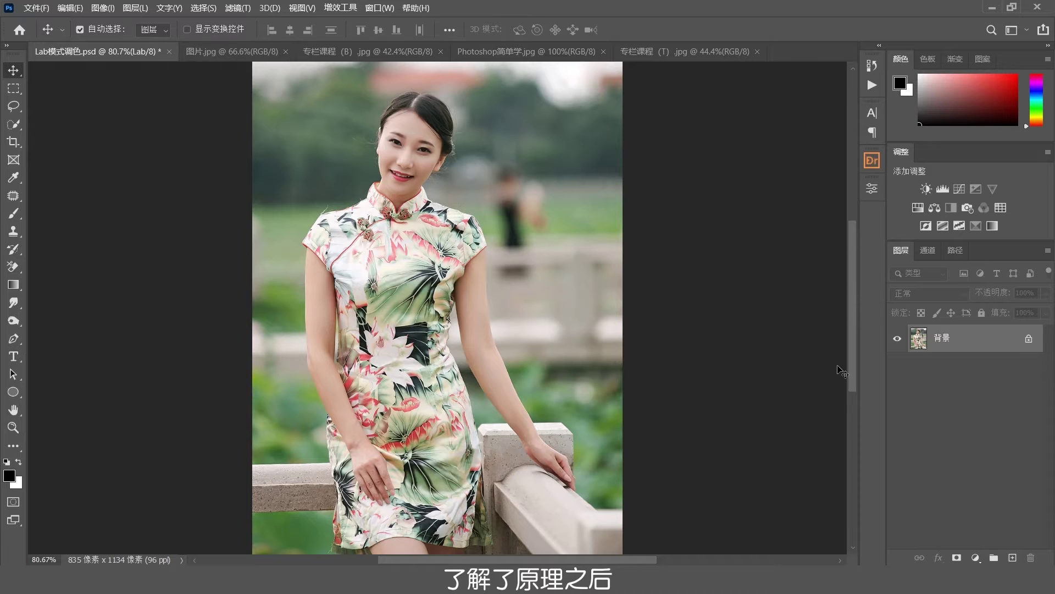
Step: Copy the entire a channel into the b channel, then deselect
click(928, 250)
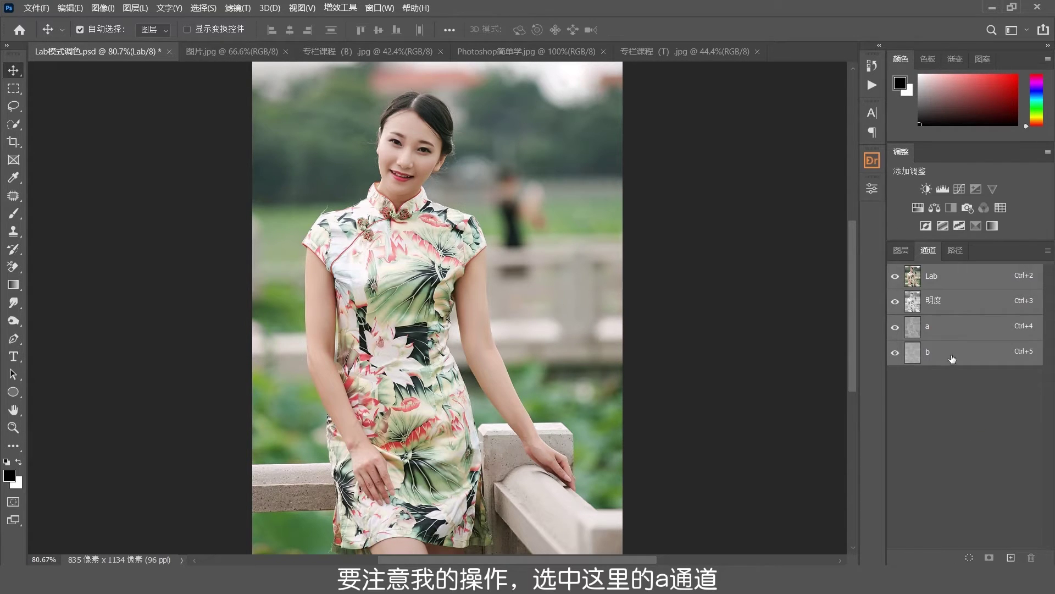
click(943, 334)
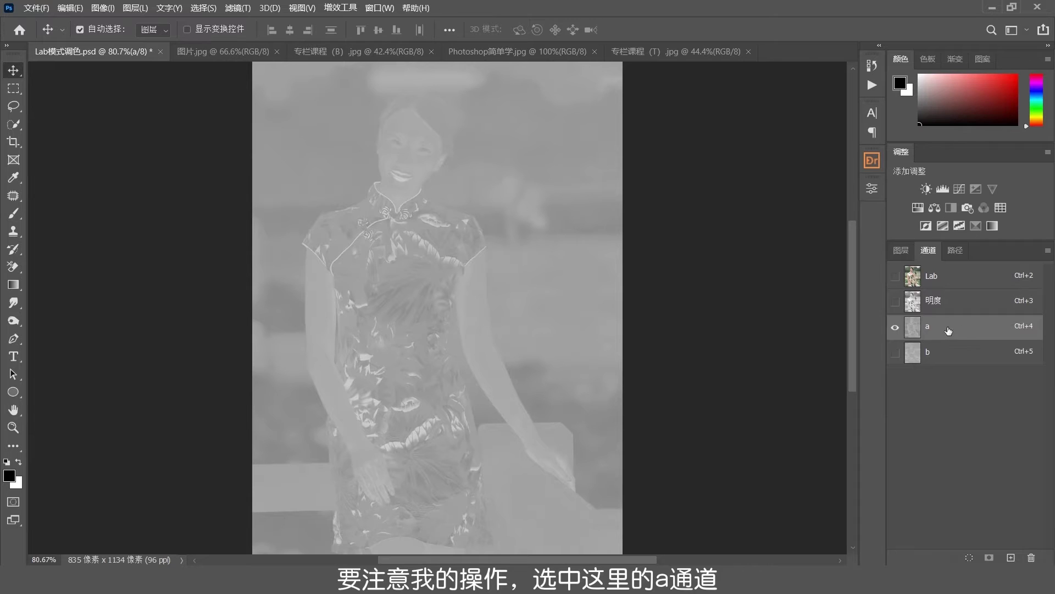
key(ctrl+a)
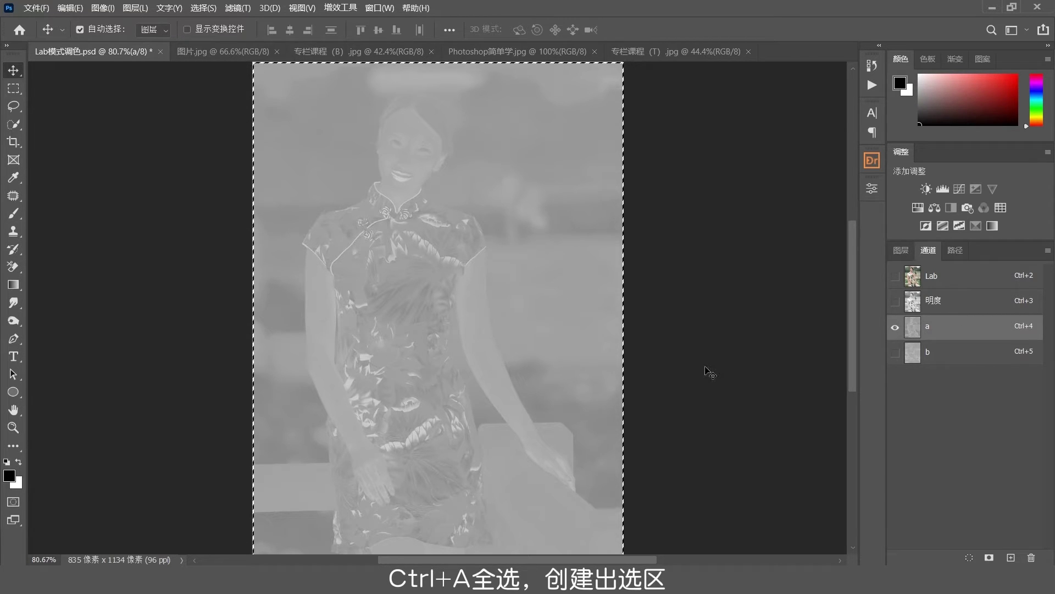
key(ctrl+c)
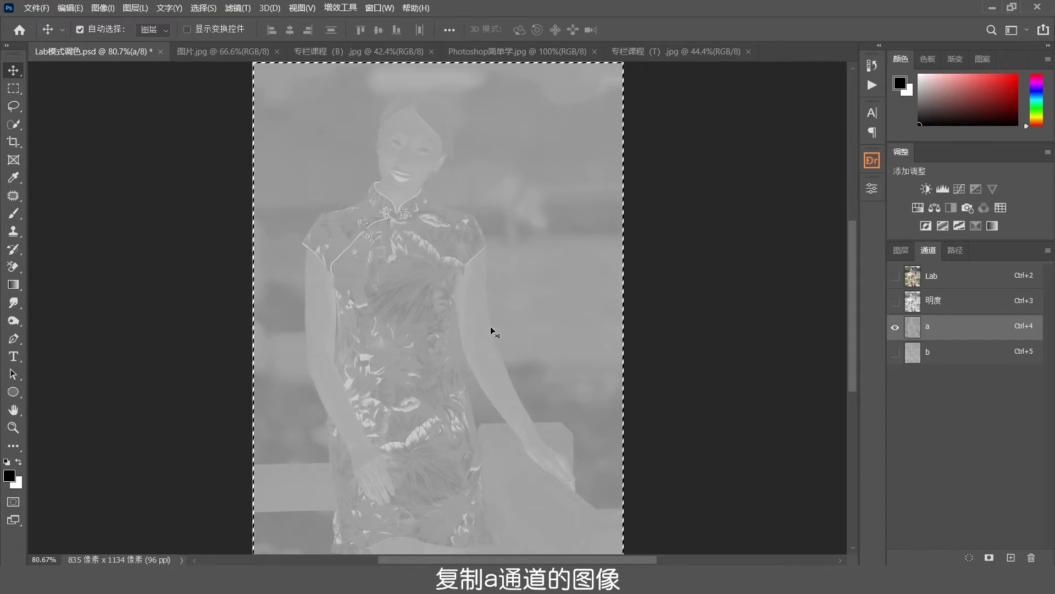
click(967, 358)
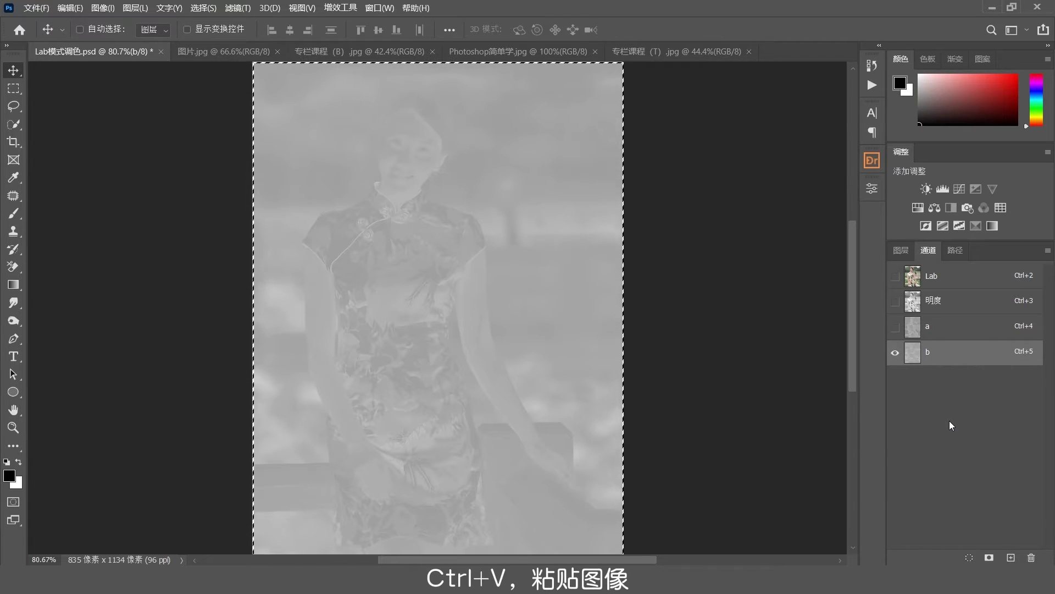
key(ctrl+v)
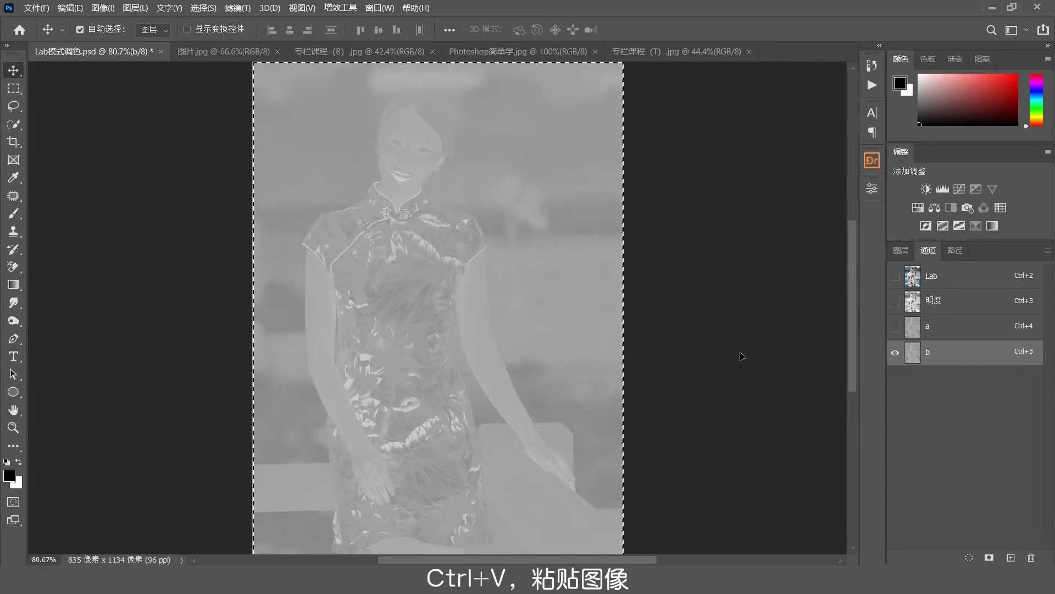
key(ctrl+d)
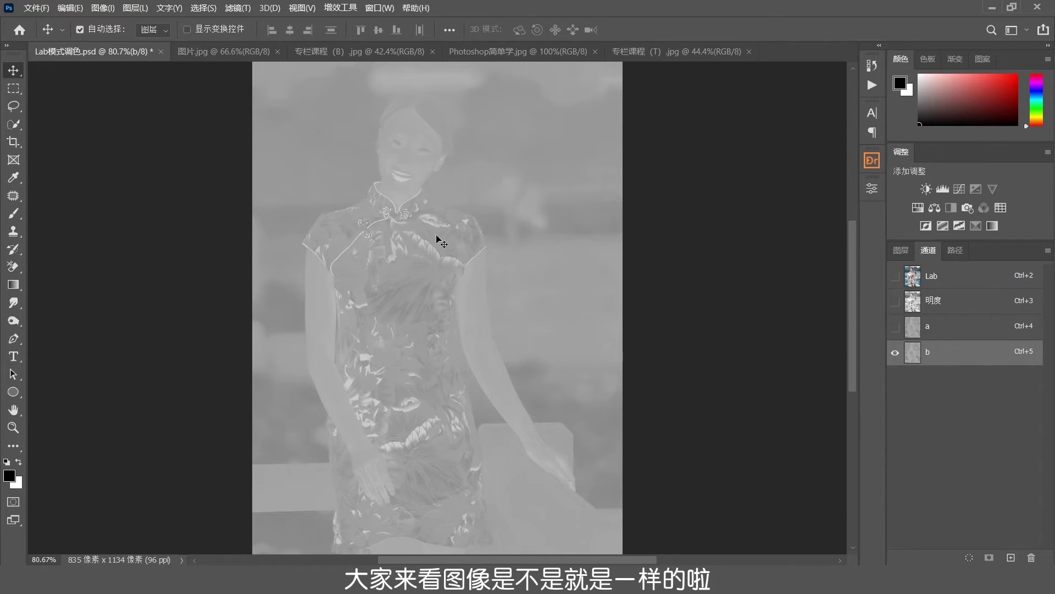
Step: Compare the a and b channels, ending on the a channel alone
click(967, 330)
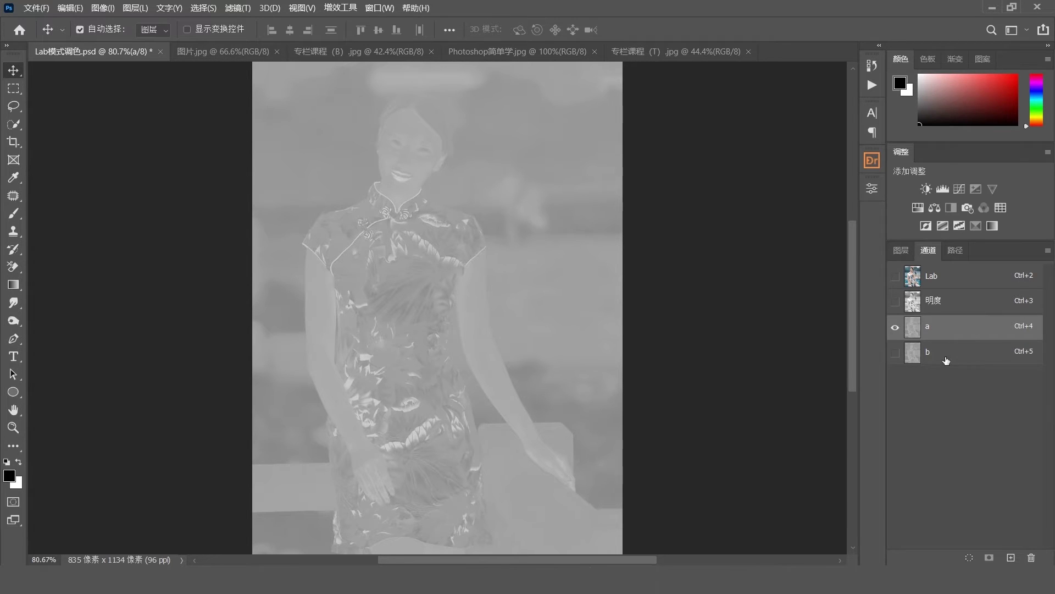
click(907, 360)
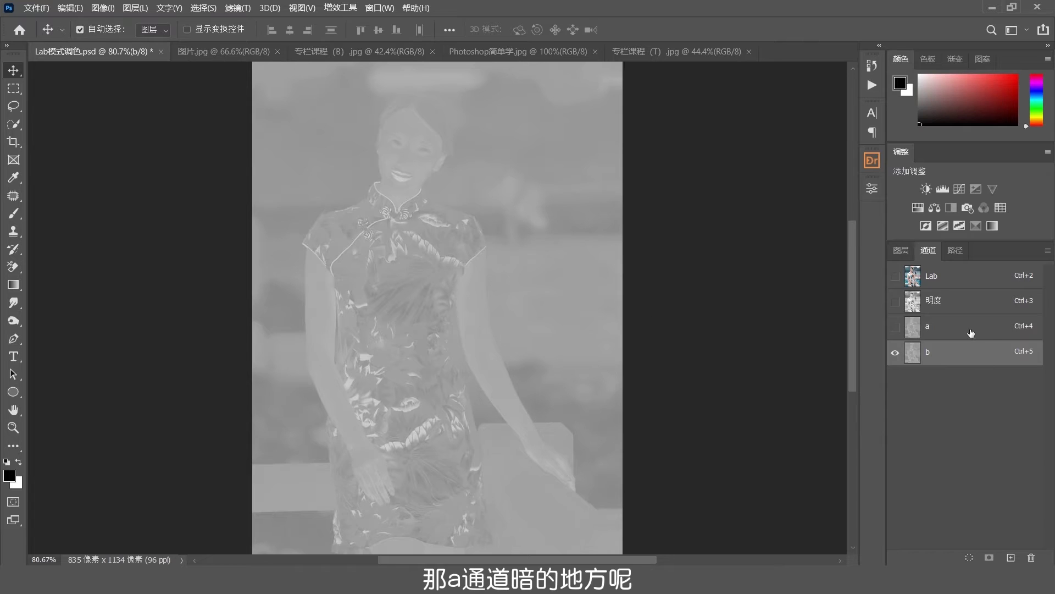
key(ctrl+4)
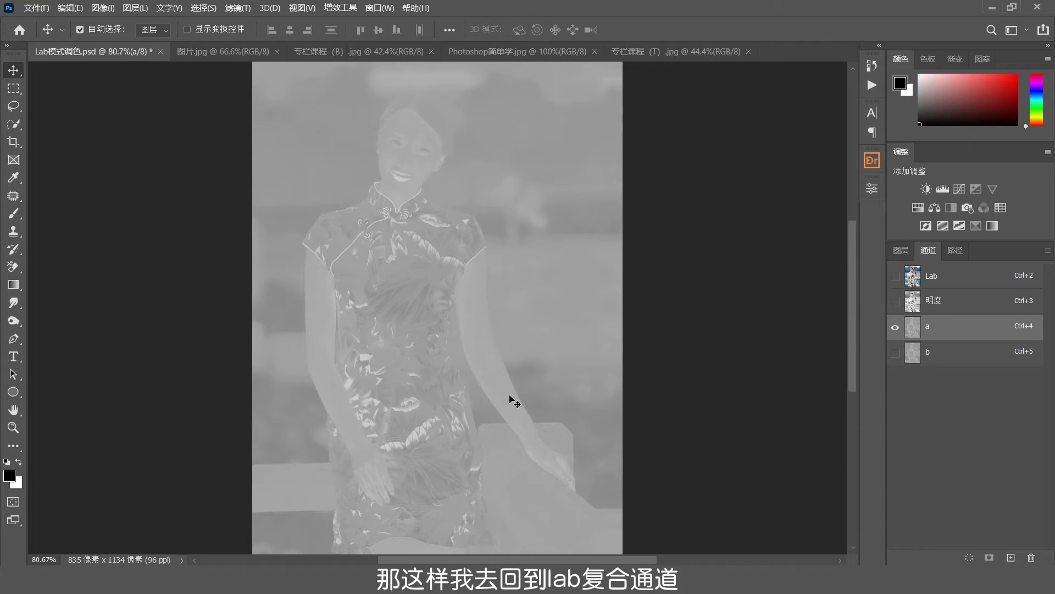
Step: Return to the Lab composite view and show the Layers panel
click(953, 281)
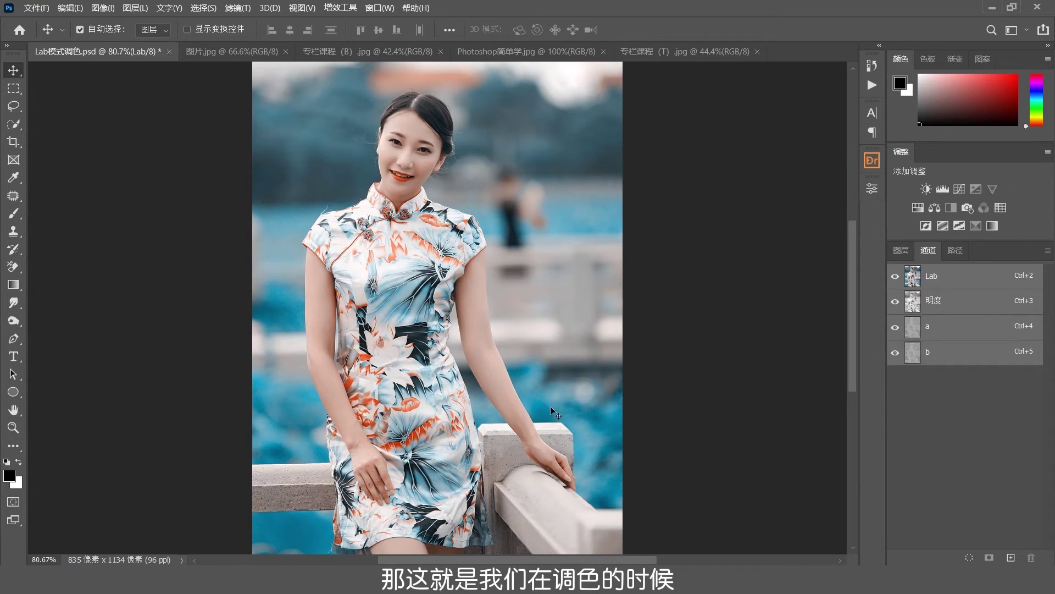
click(900, 251)
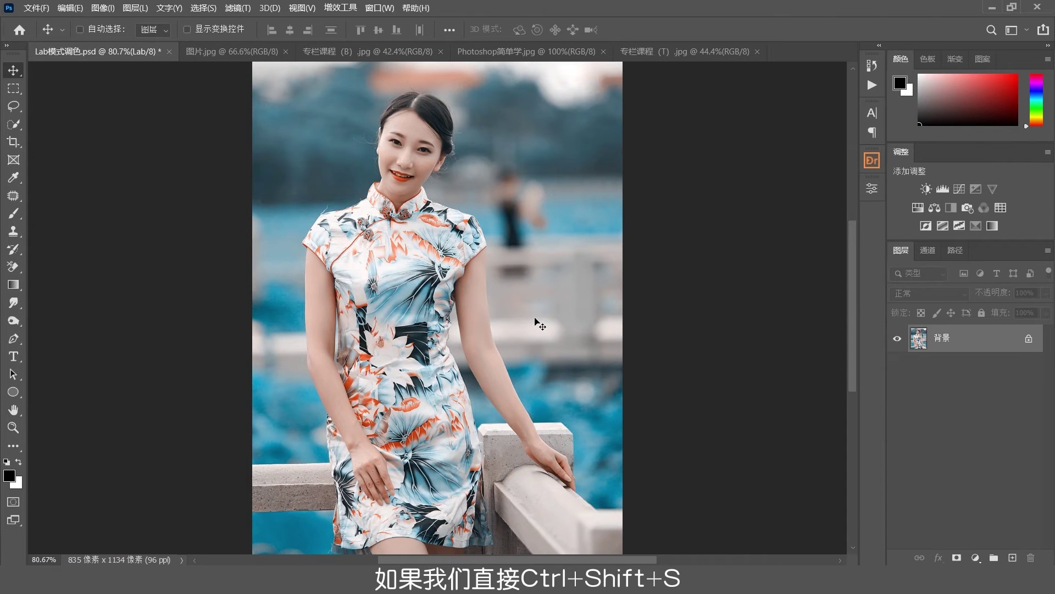
key(ctrl+shift+s)
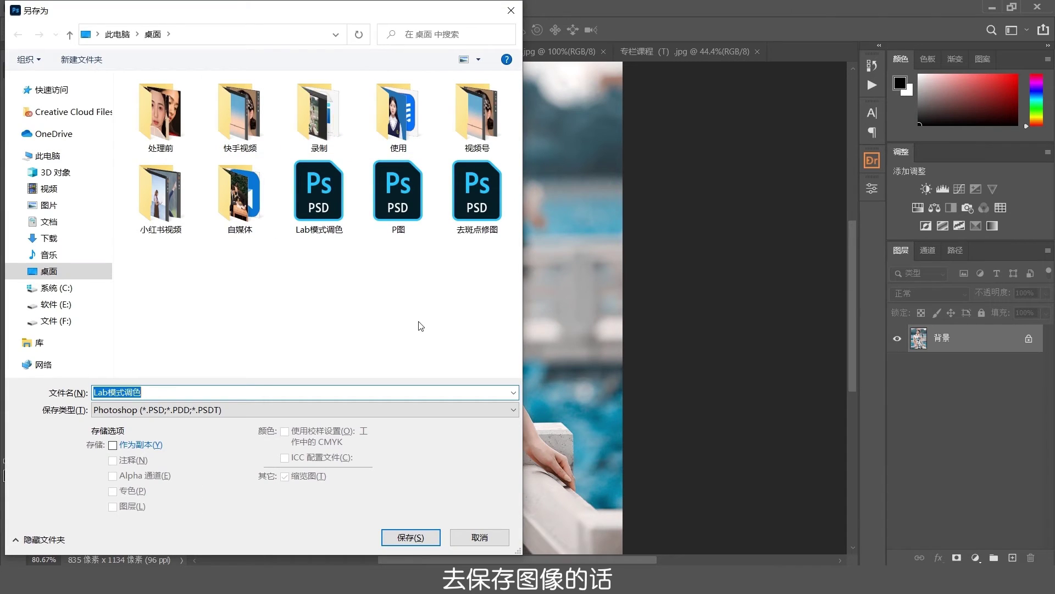
click(211, 411)
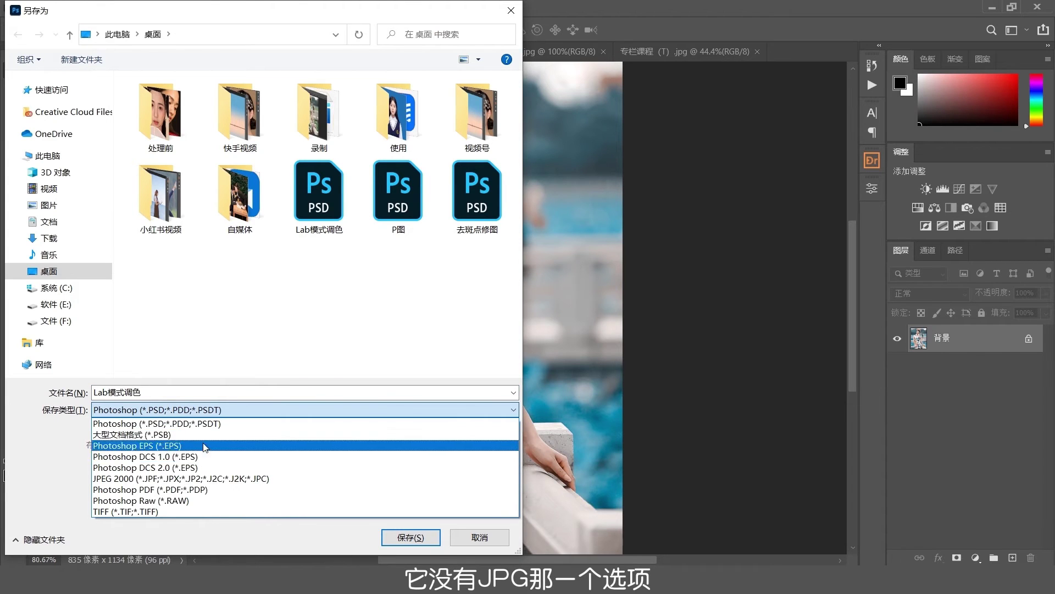
click(491, 543)
click(511, 10)
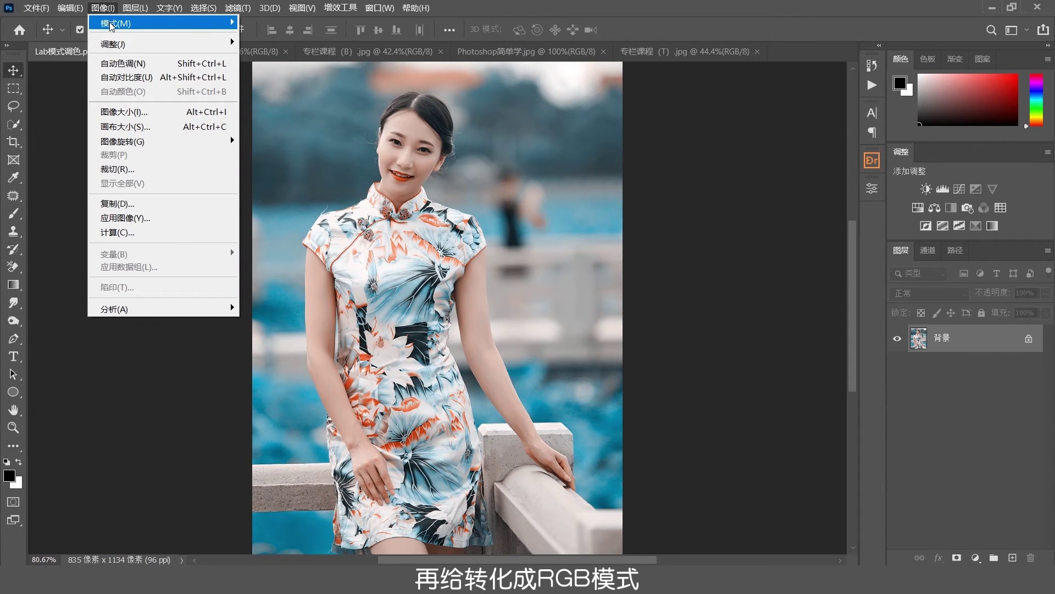
Step: Convert the image to RGB Color, then check Save As formats and cancel
mouse_move(116, 23)
click(277, 81)
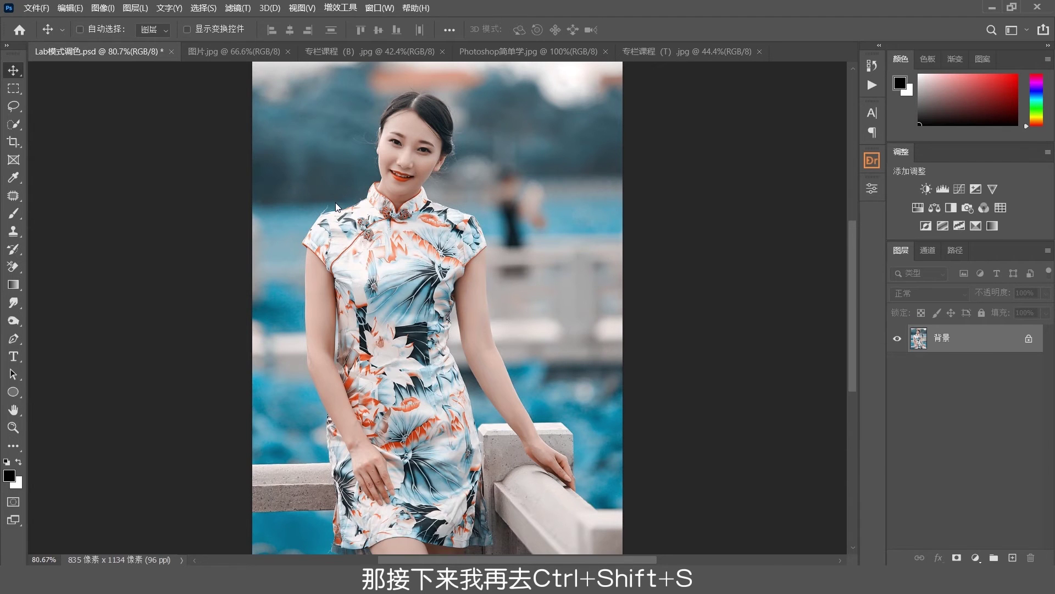
key(ctrl+shift+s)
click(208, 411)
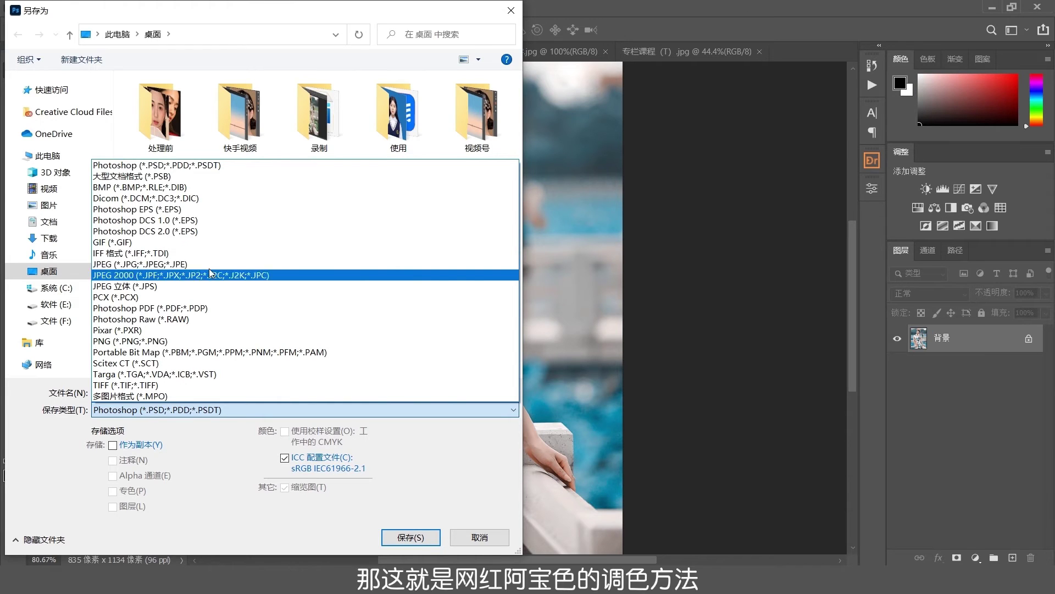
click(511, 11)
click(512, 10)
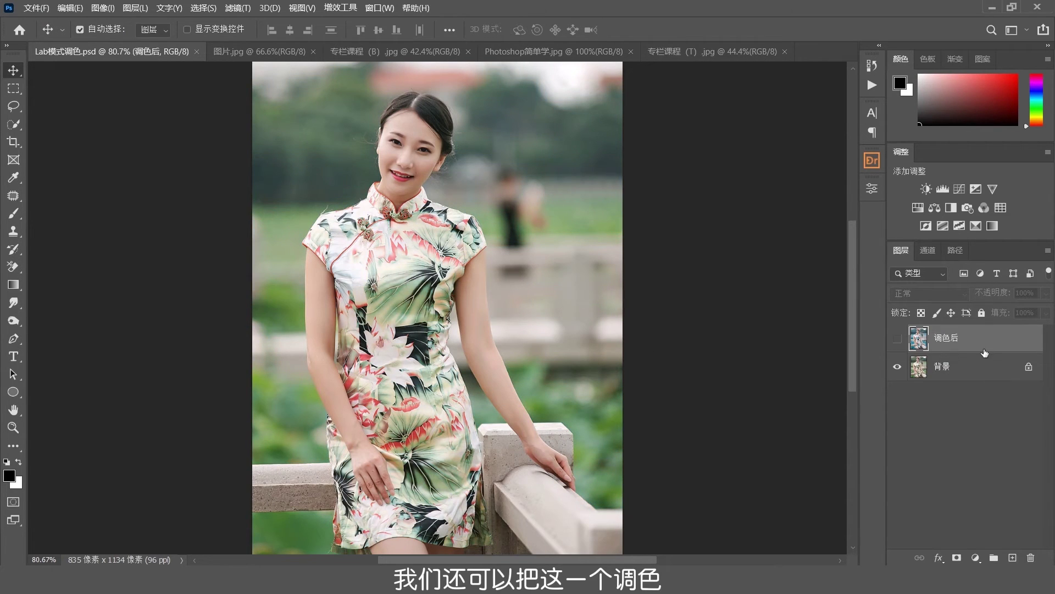
Step: Delete the hidden 调色后 layer and start a new action in the Actions panel
key(Delete)
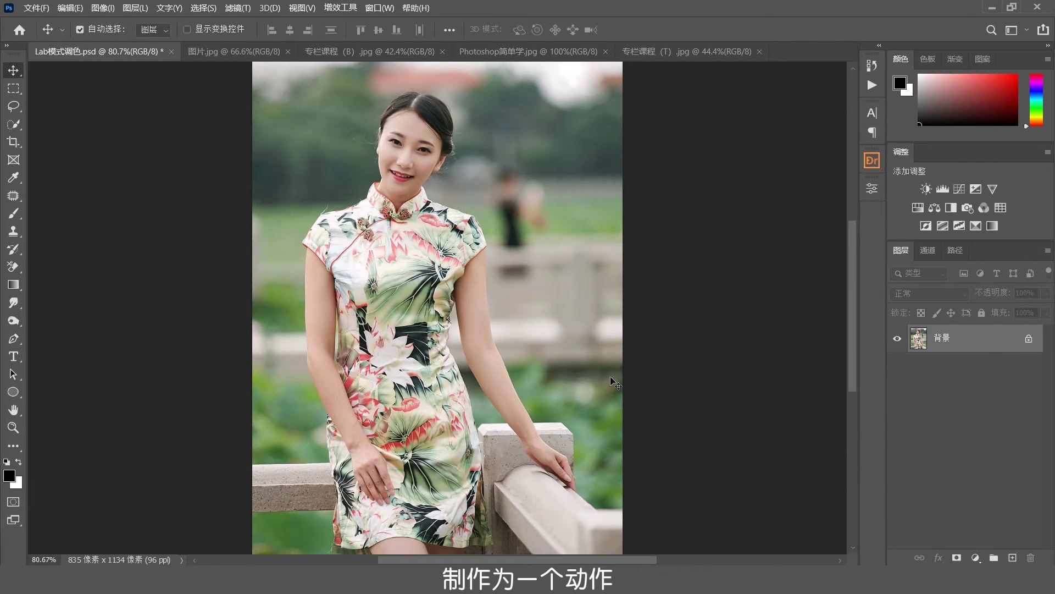
click(870, 86)
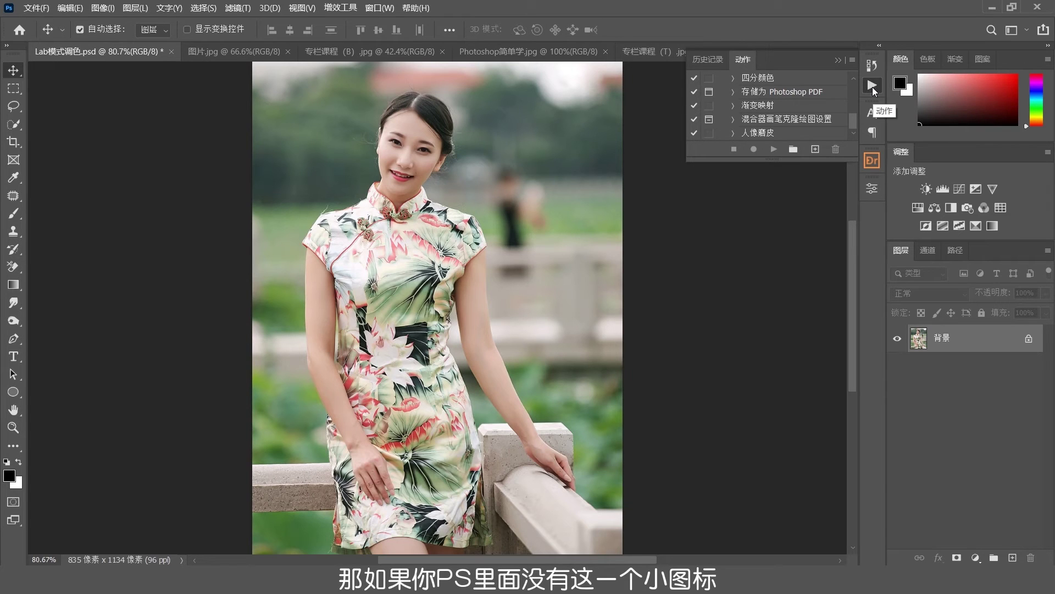
right_click(874, 92)
click(897, 92)
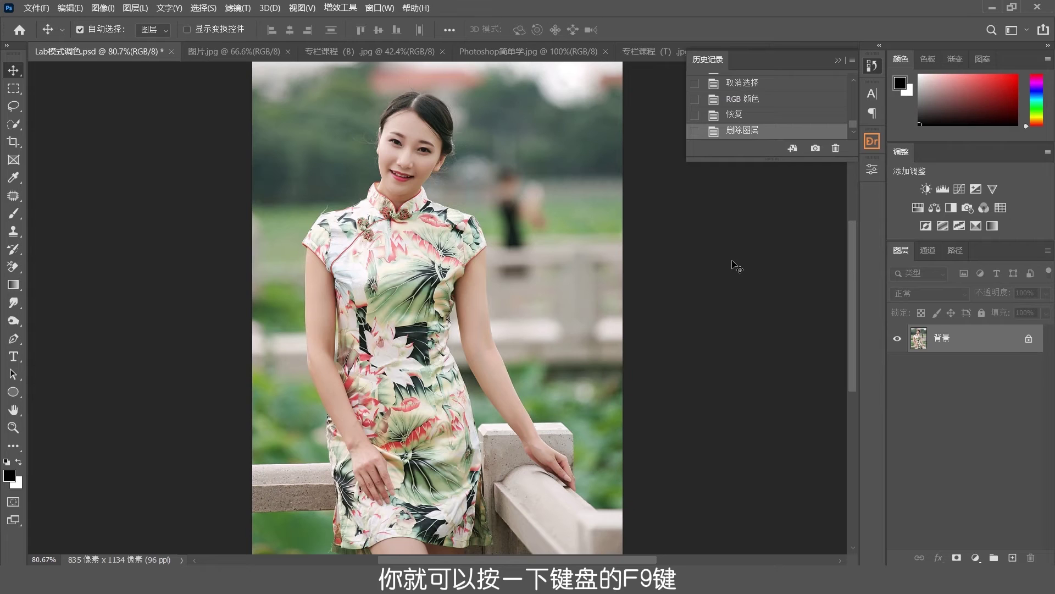
key(F9)
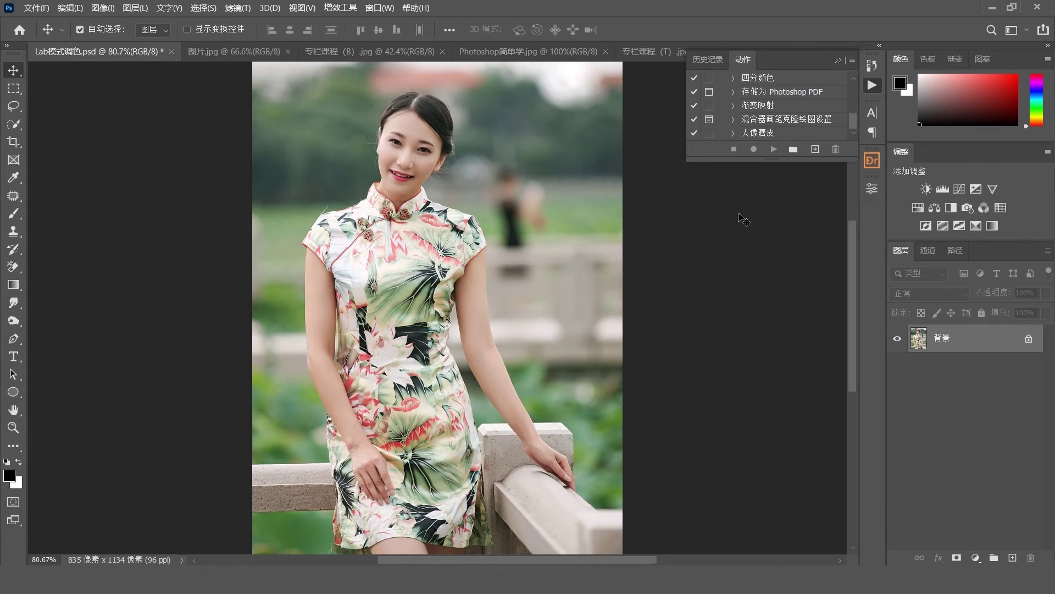
click(815, 150)
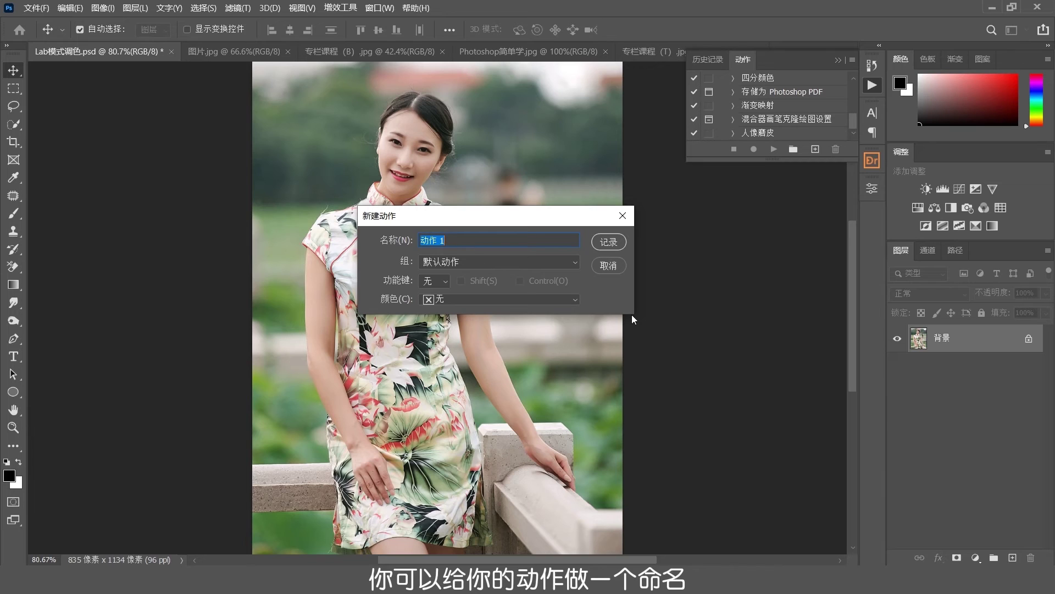
Step: Name the new action 'Lab调色' and start recording it
key(ctrl+shift)
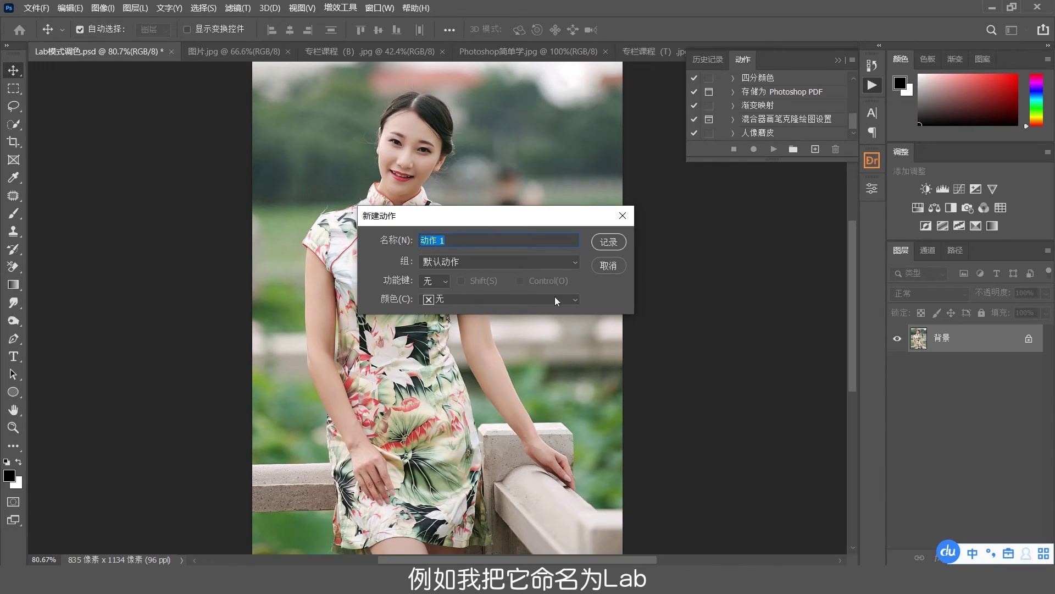
text(L)
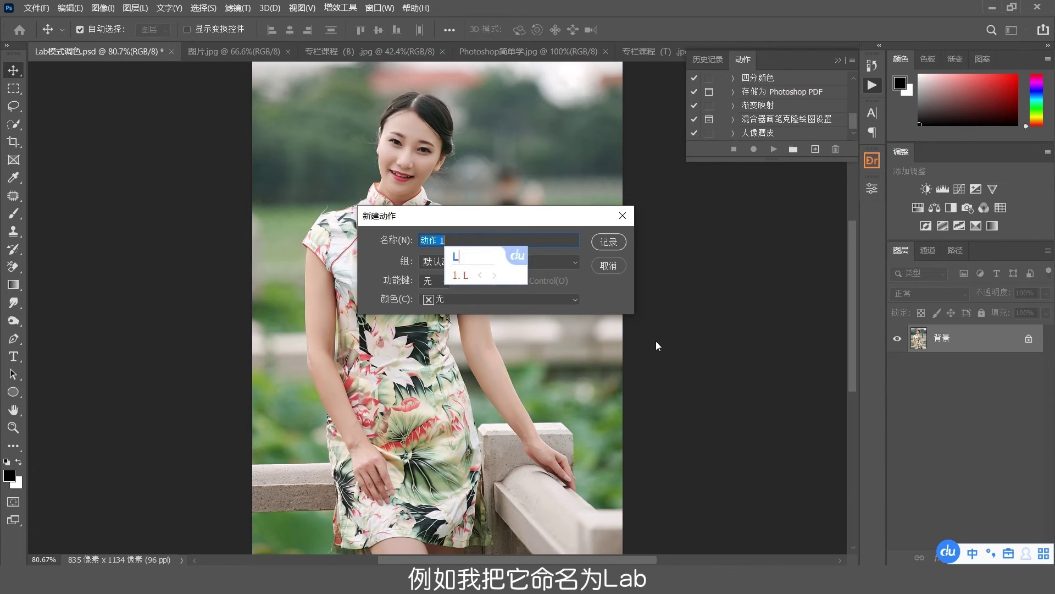
text(ab)
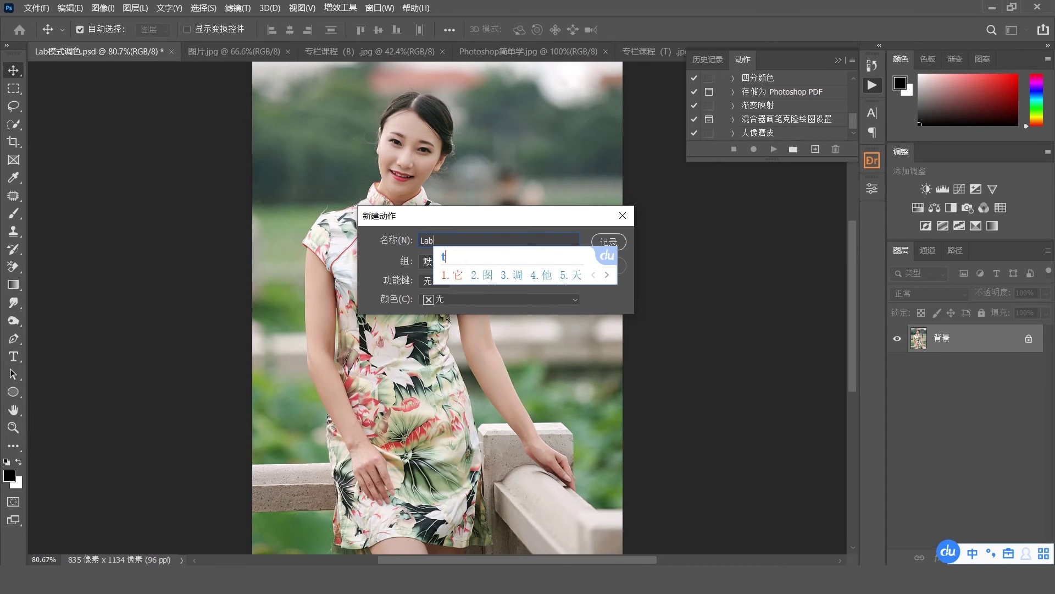
text(调色)
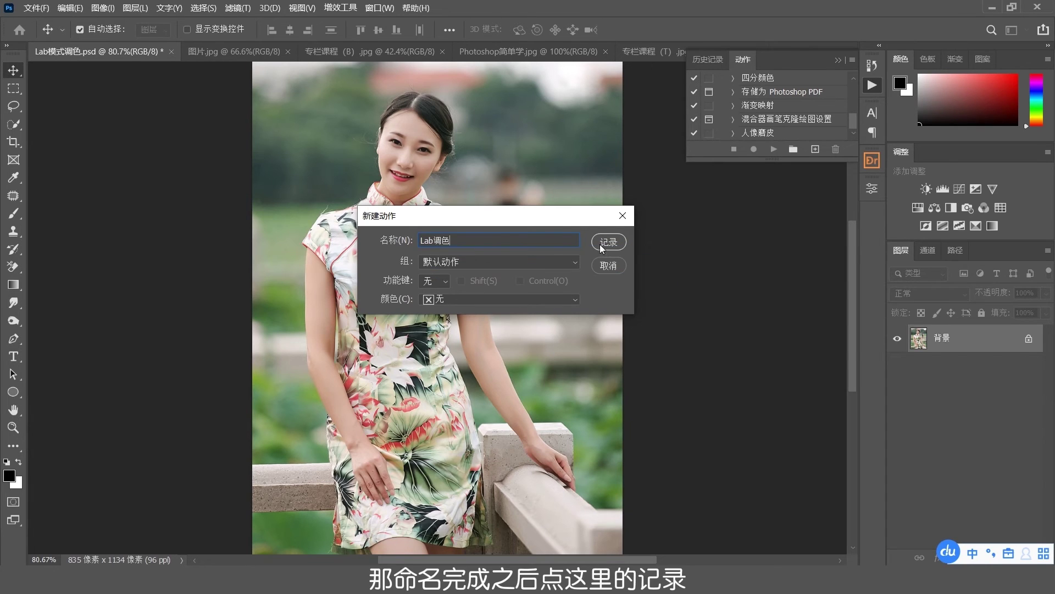
click(607, 242)
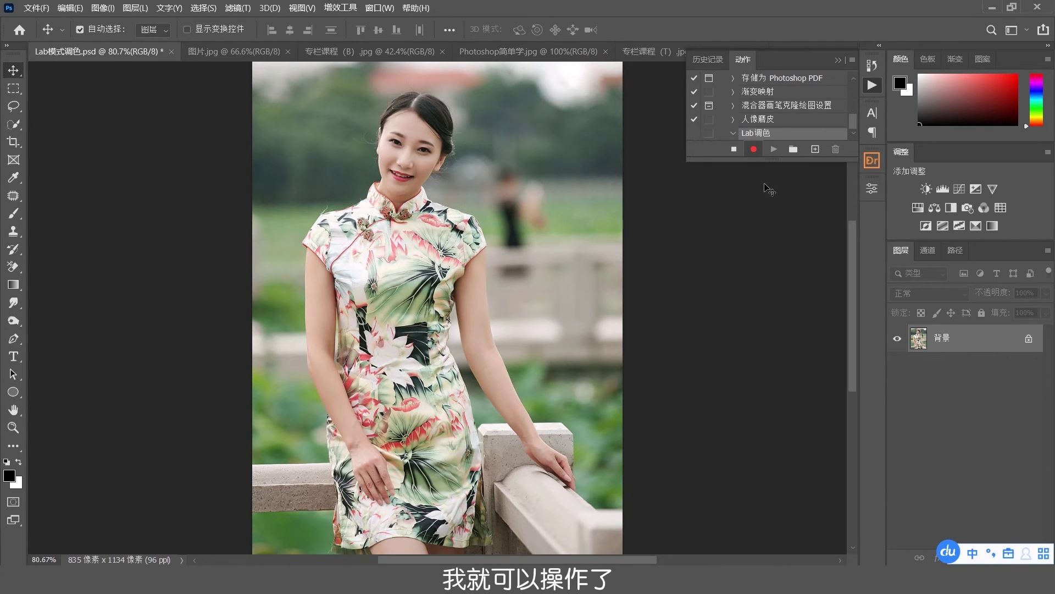
Step: Convert the image to Lab Color mode
click(838, 59)
click(102, 7)
mouse_move(115, 23)
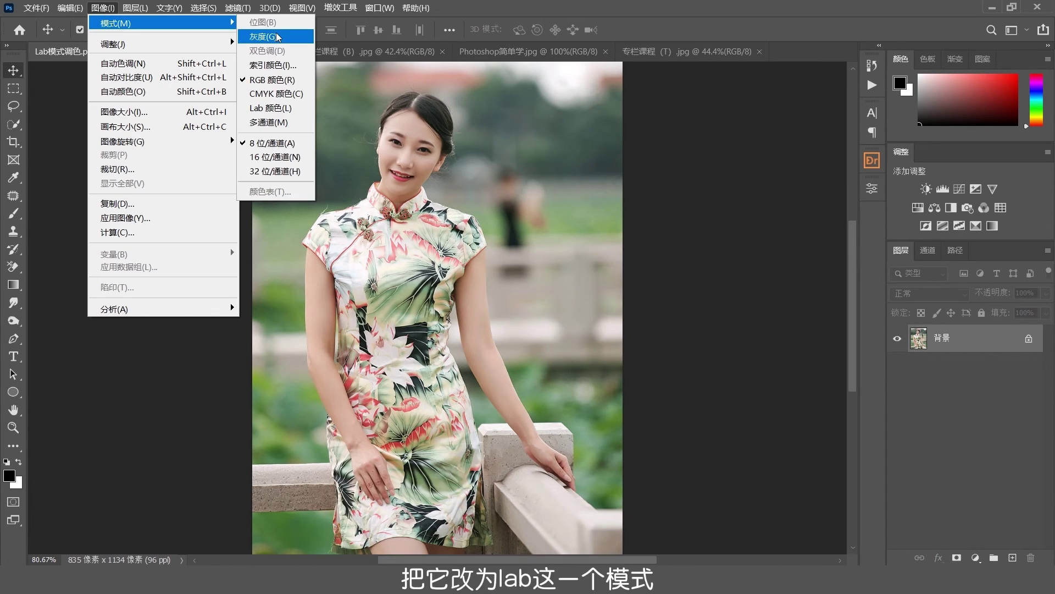
click(277, 114)
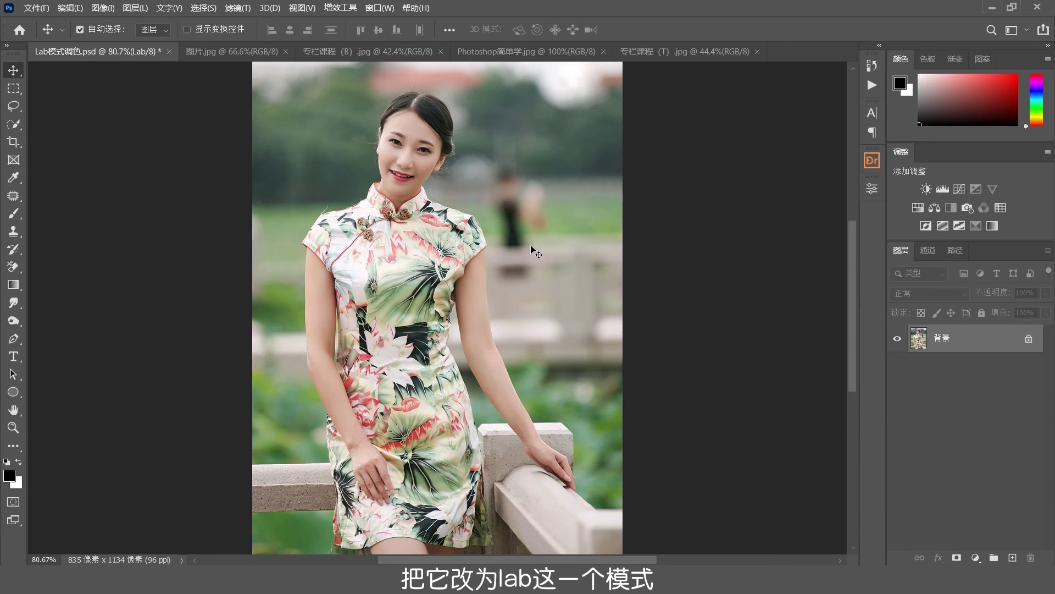
Step: Copy the whole a channel into the b channel, then deselect
click(928, 251)
click(956, 330)
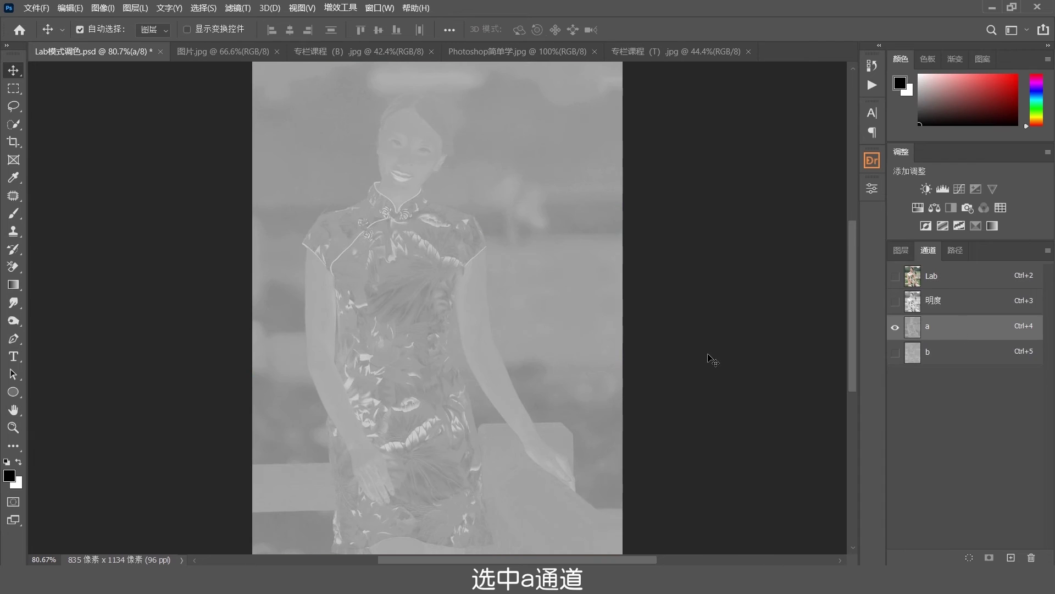
key(ctrl+a)
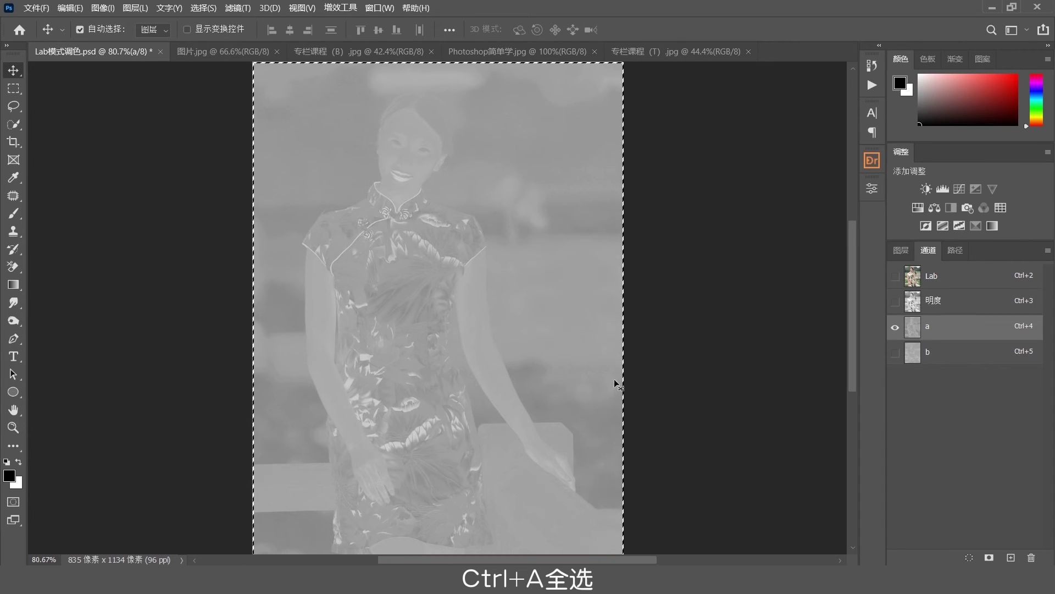
key(ctrl+c)
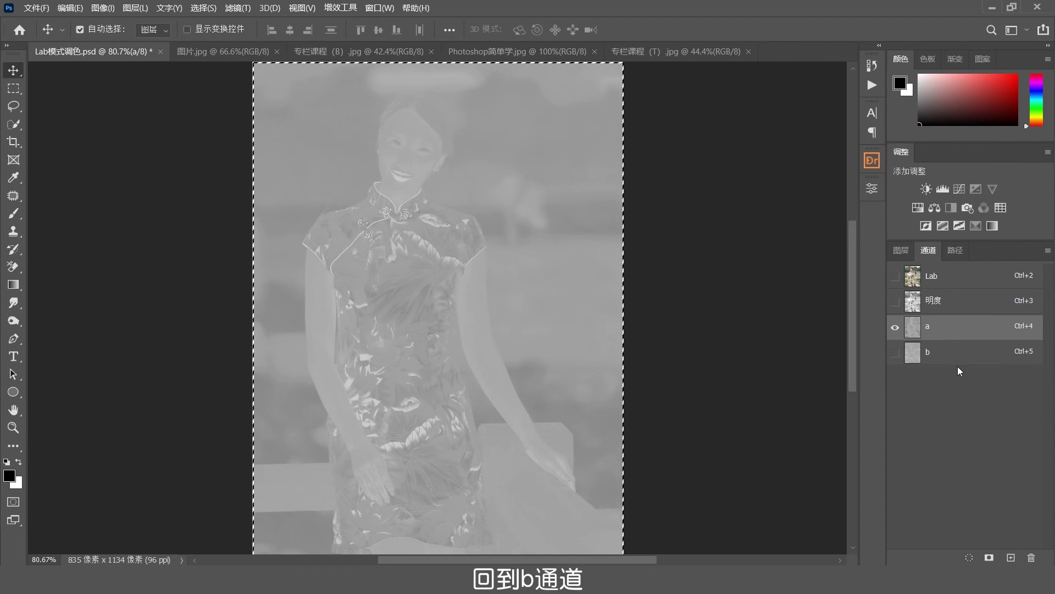
click(953, 360)
key(ctrl+v)
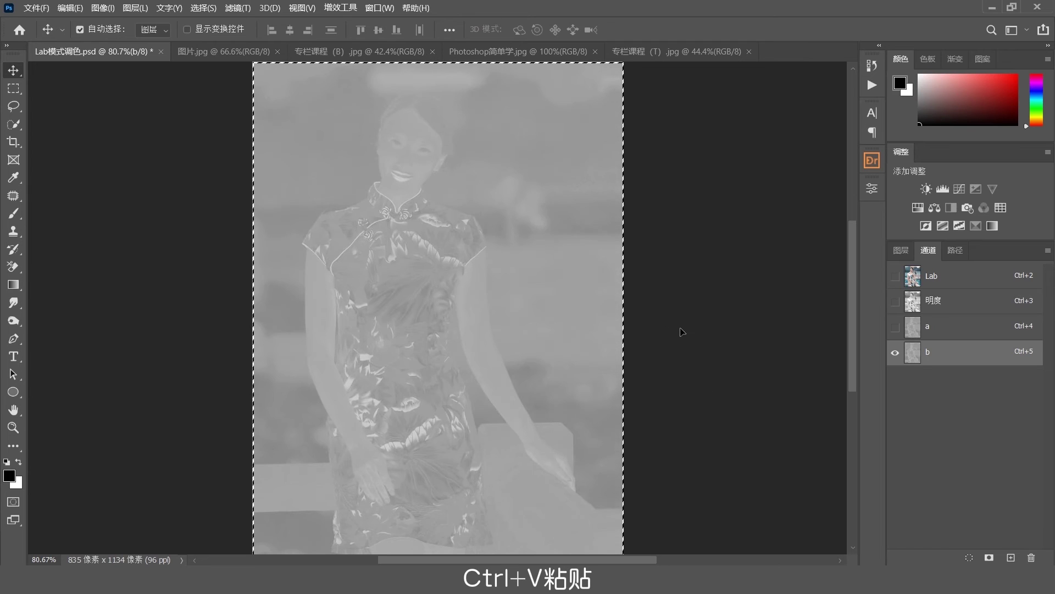
key(ctrl+d)
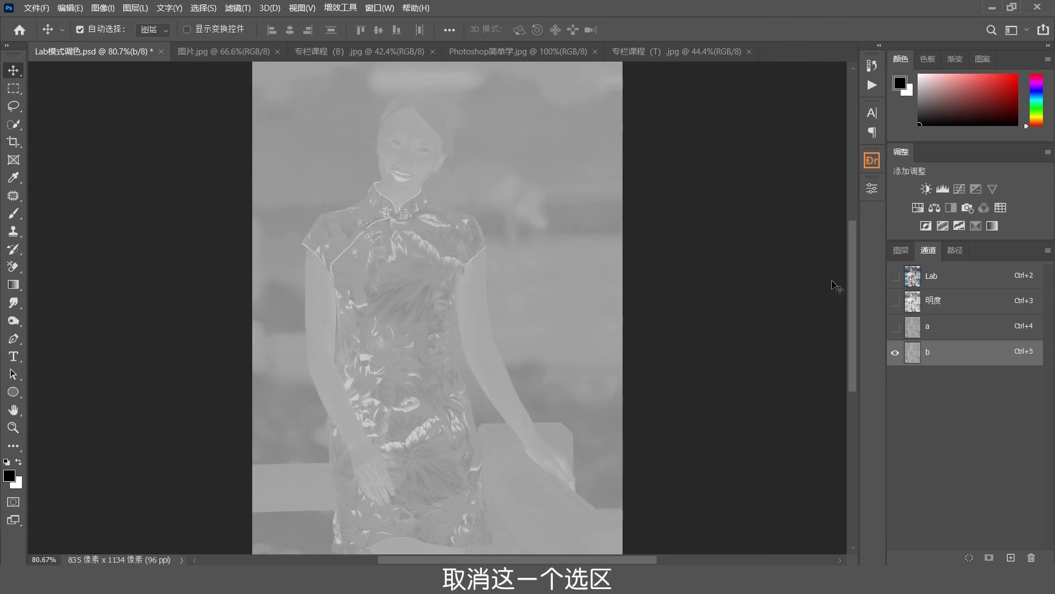
Step: Return to the Lab composite and convert the image back to RGB Color
click(956, 281)
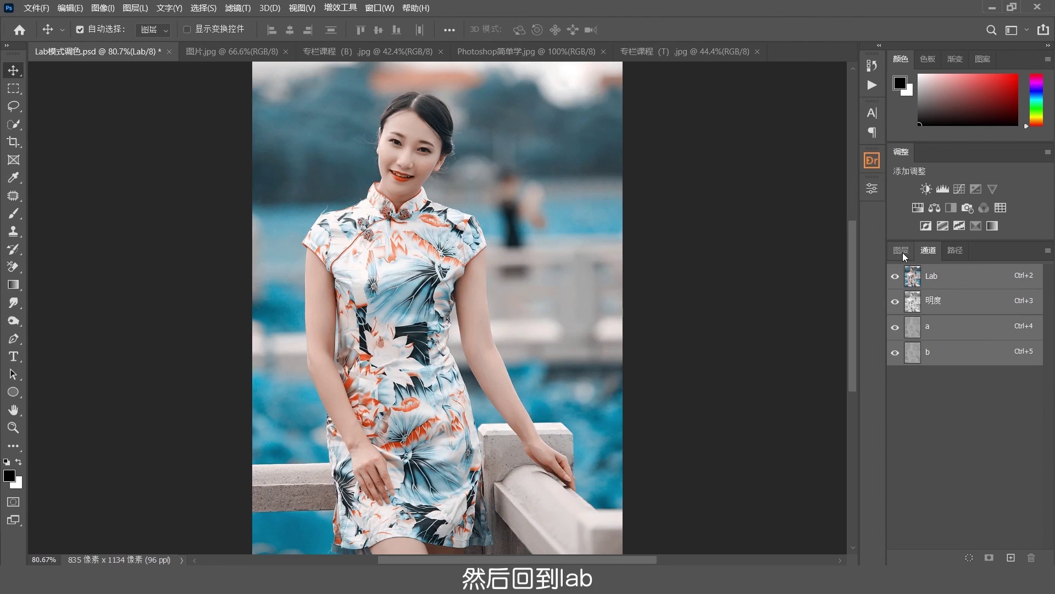
click(902, 250)
click(103, 9)
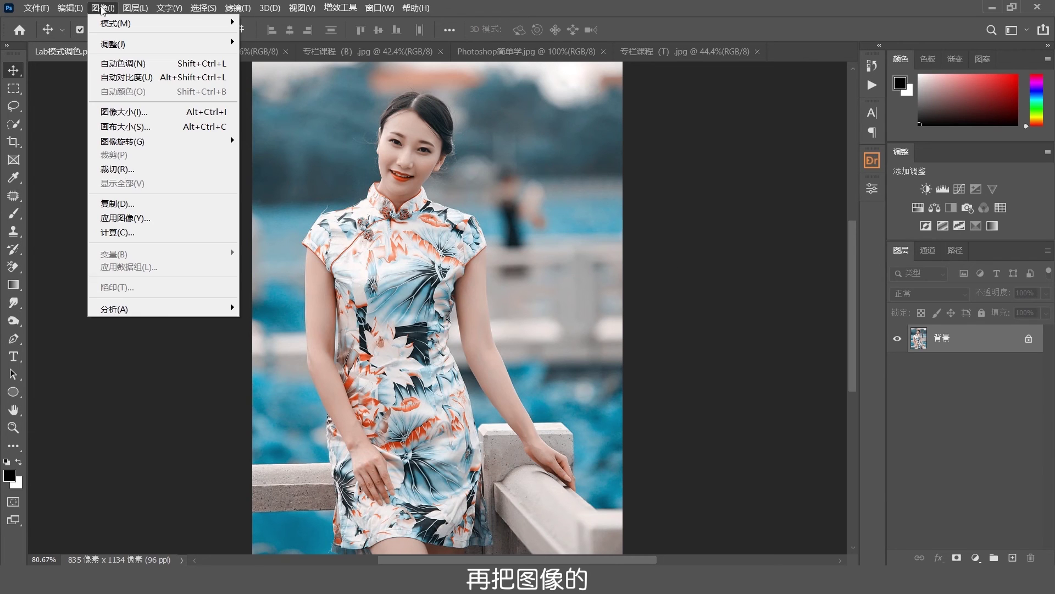
mouse_move(115, 23)
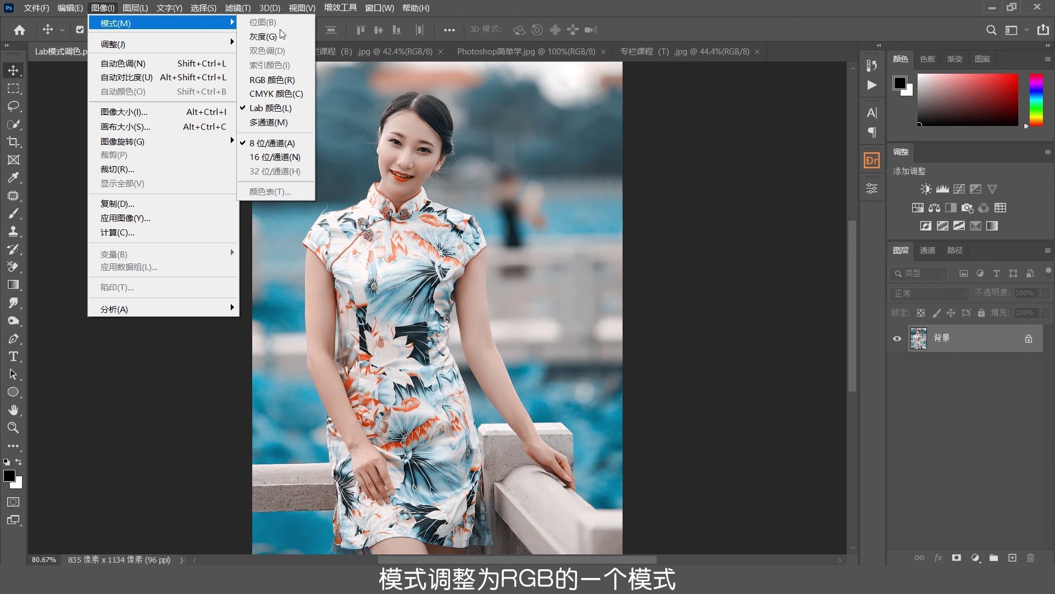
click(271, 82)
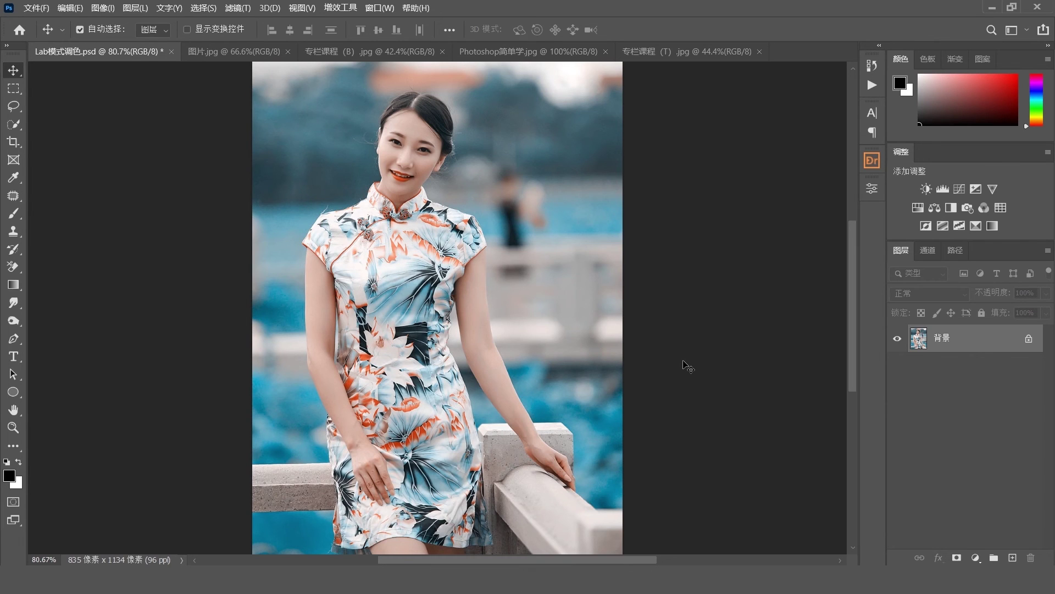
Step: Stop recording Lab调色, collapse and select the action, and hide the Actions panel
click(872, 87)
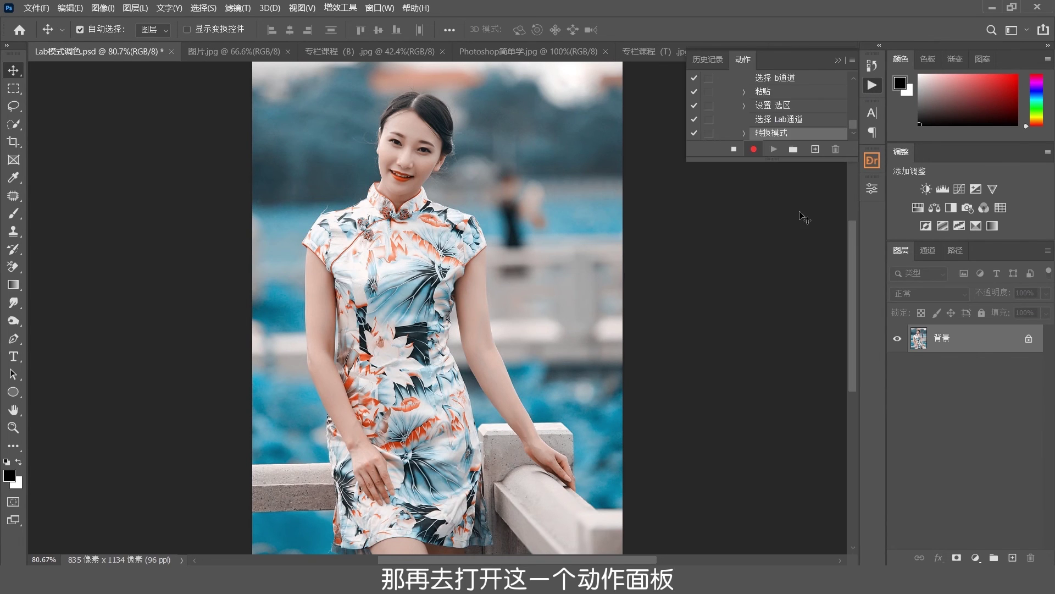
click(734, 151)
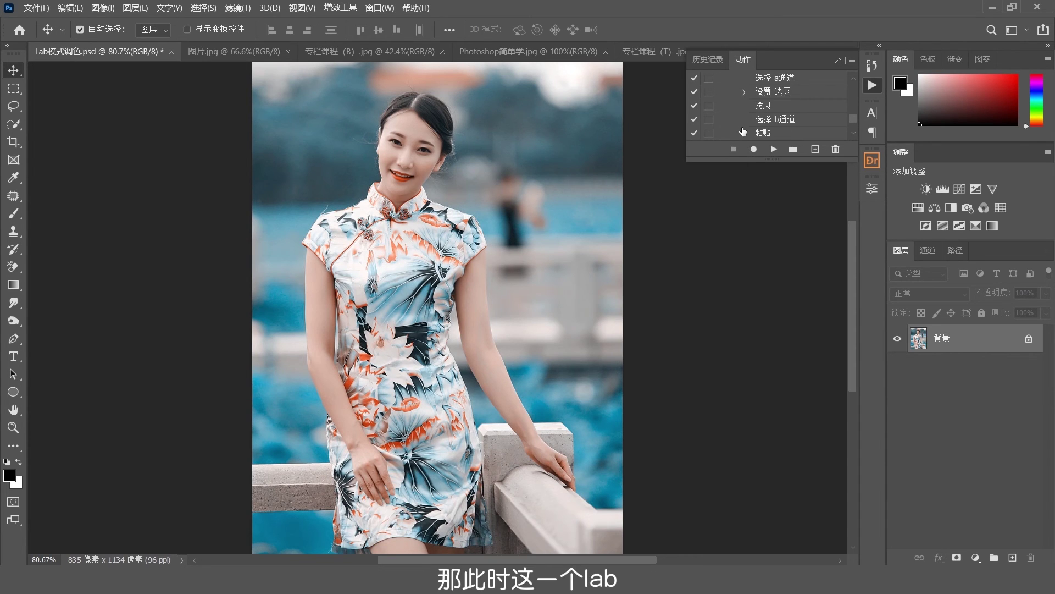
scroll(743, 132, up, 3)
scroll(743, 132, up, 2)
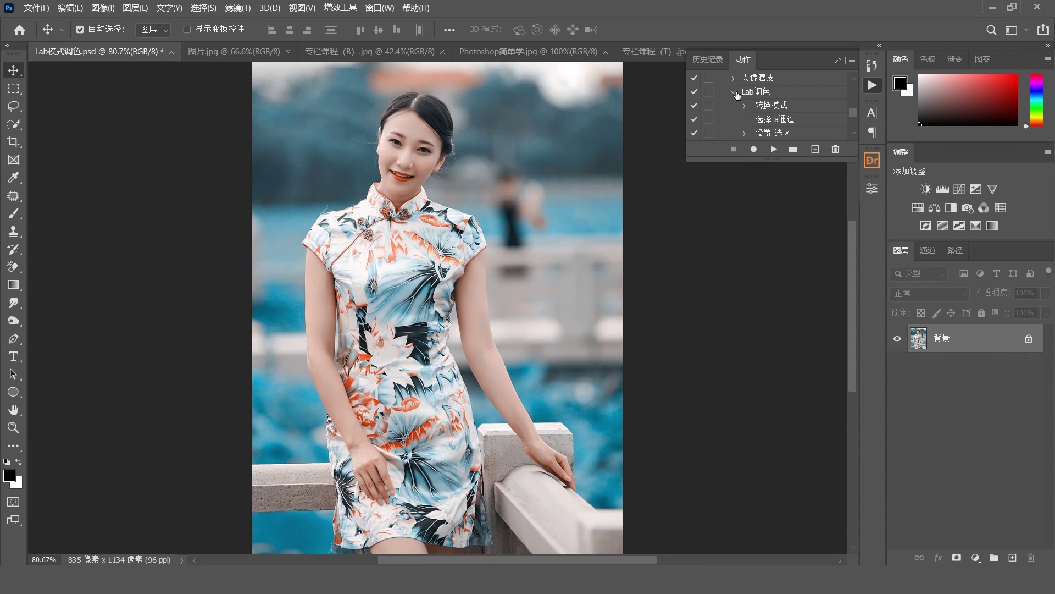
click(735, 92)
click(791, 137)
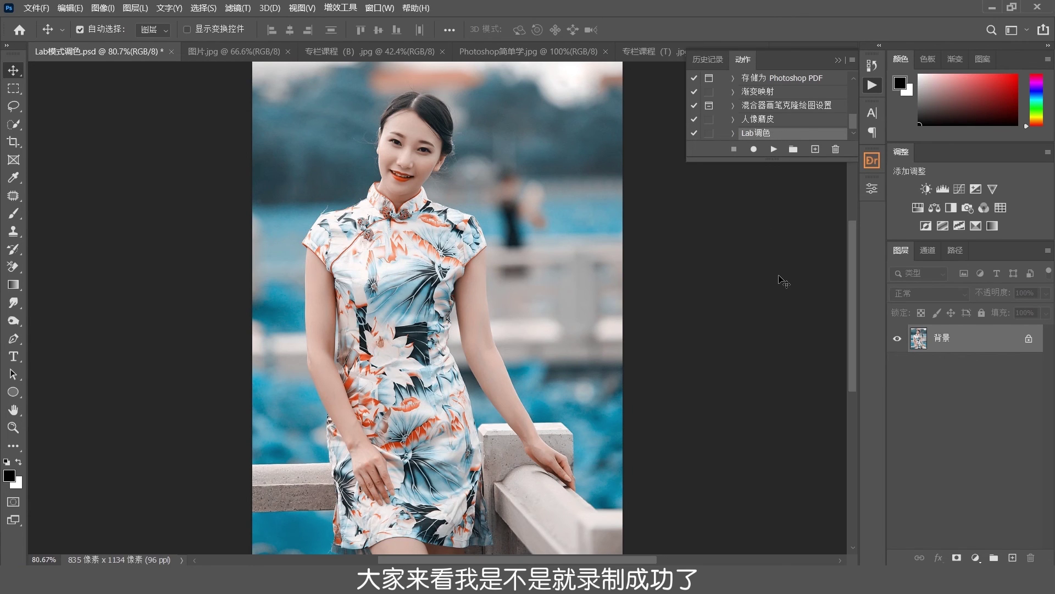
click(839, 61)
Step: Play the Lab调色 action on 图片.jpg, turning its green background teal-blue
click(246, 52)
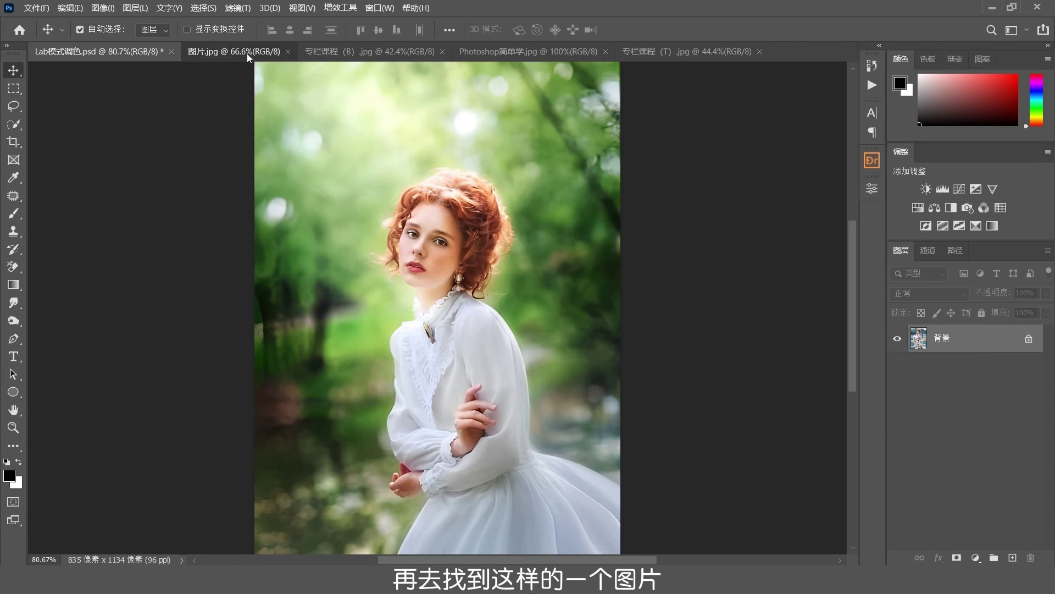
click(873, 87)
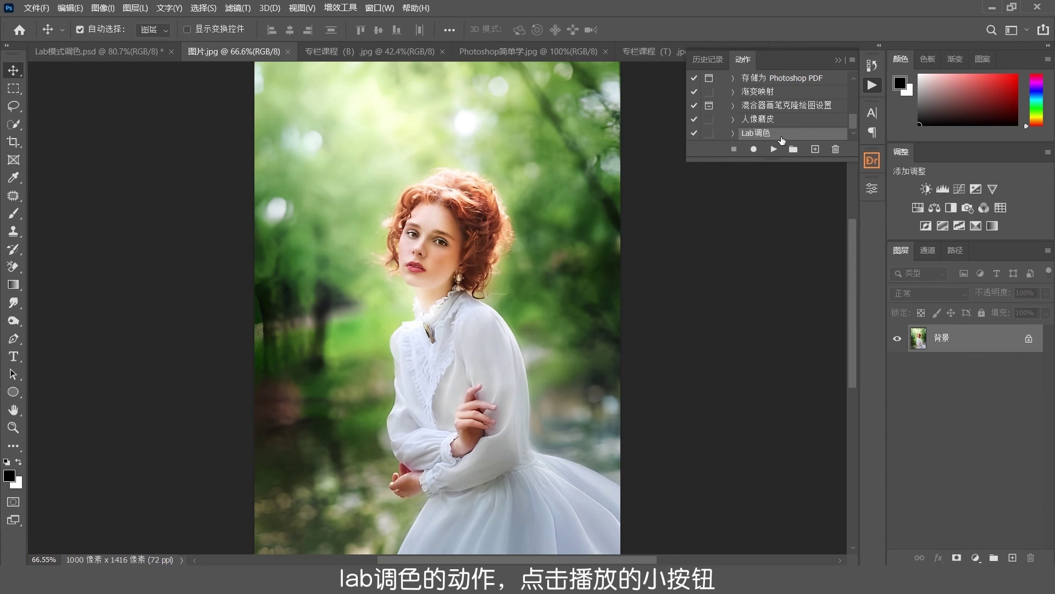
click(776, 149)
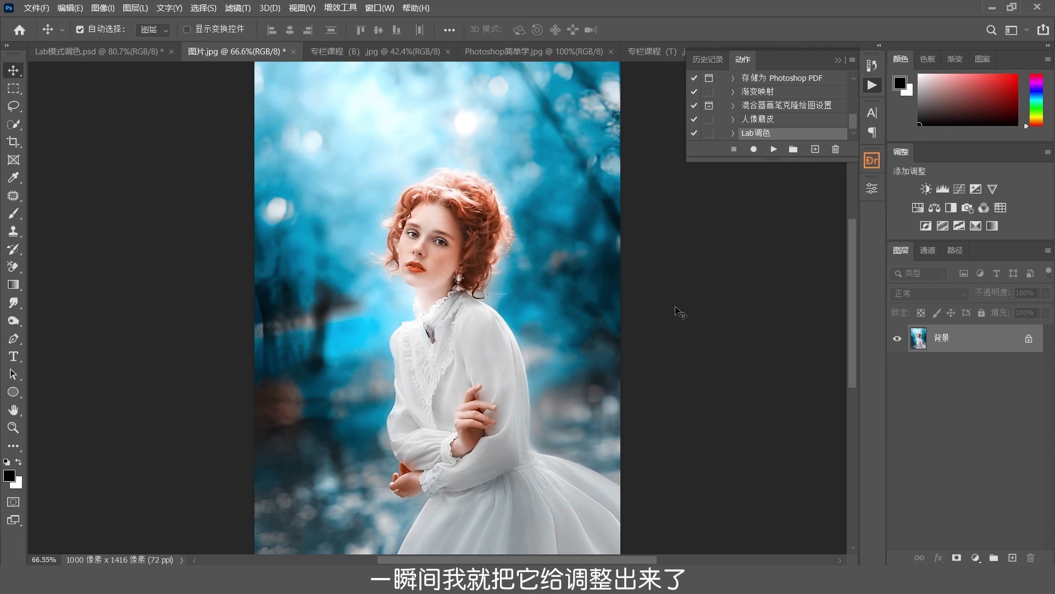
click(838, 60)
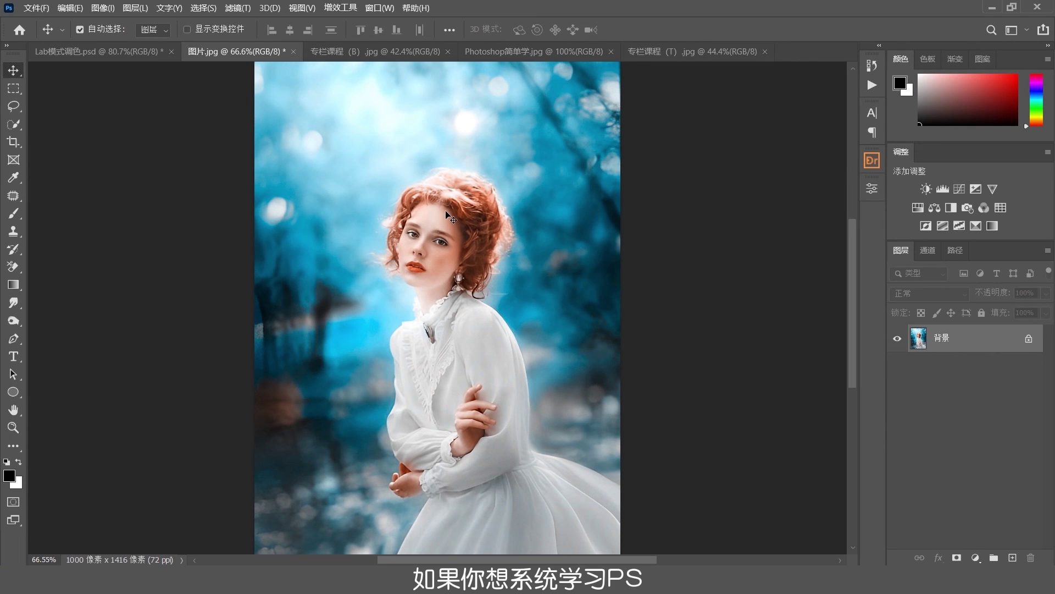
click(557, 51)
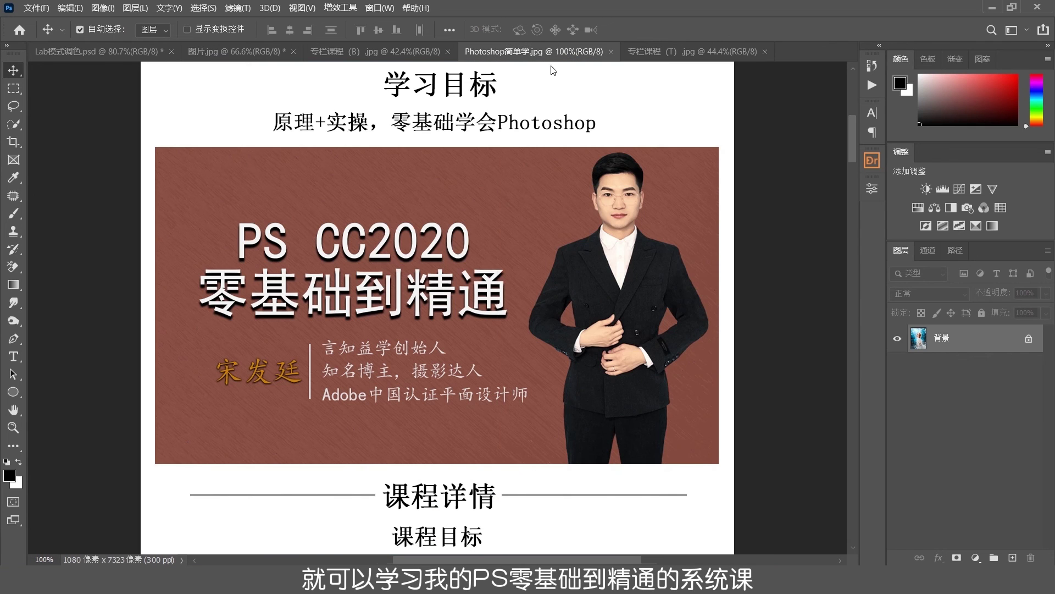
scroll(575, 369, down, 3)
scroll(580, 367, down, 1)
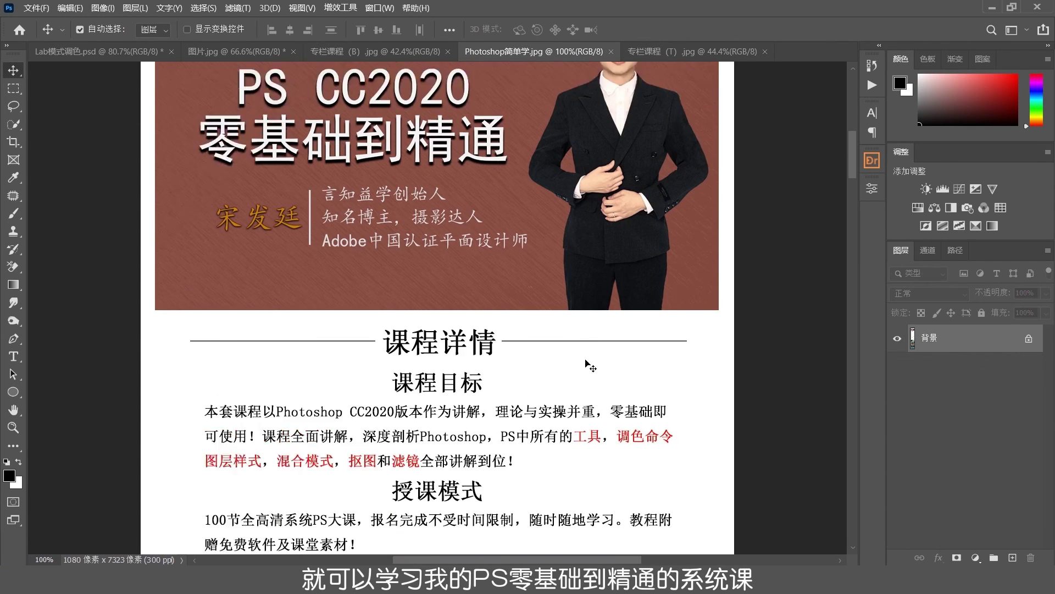
scroll(586, 362, down, 2)
scroll(586, 354, down, 4)
scroll(584, 335, down, 1)
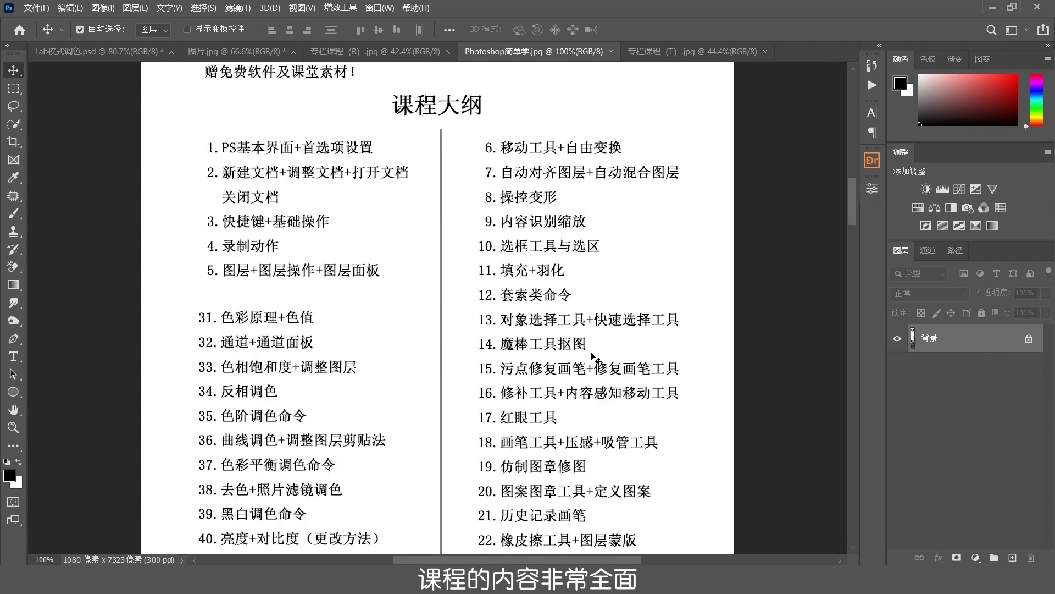
scroll(581, 308, down, 3)
scroll(577, 308, down, 2)
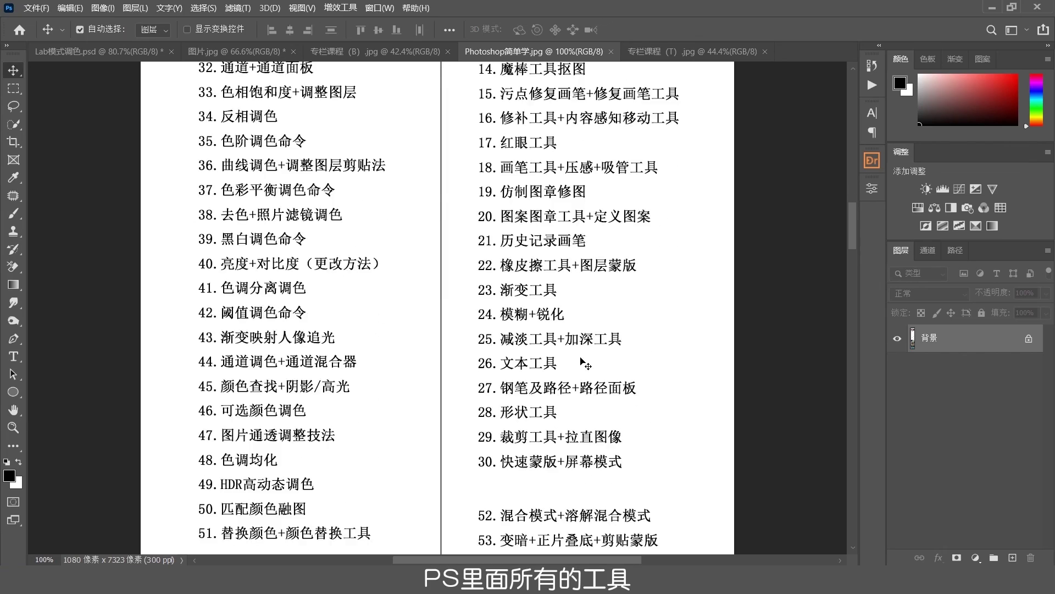
scroll(549, 329, down, 3)
scroll(522, 407, down, 3)
scroll(520, 412, down, 2)
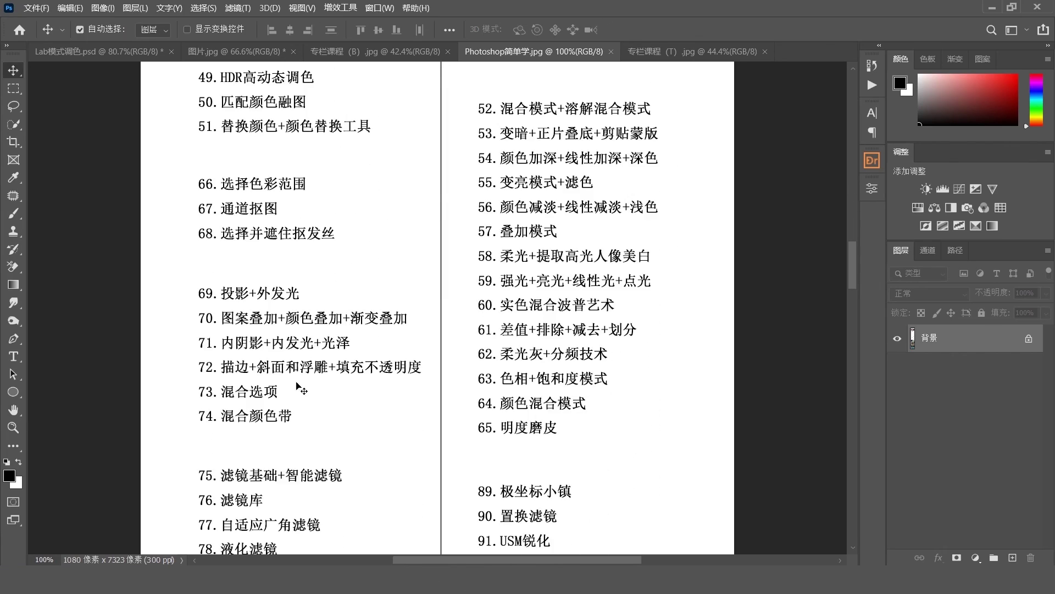
scroll(516, 423, down, 1)
scroll(514, 434, down, 3)
scroll(514, 438, down, 2)
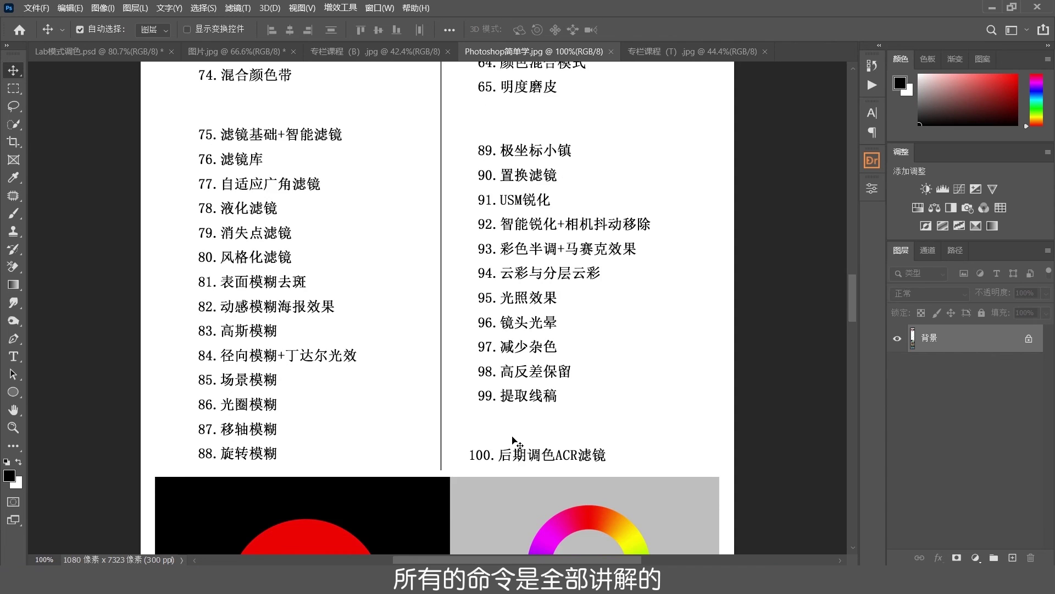
scroll(514, 439, down, 2)
scroll(514, 440, down, 3)
scroll(516, 445, down, 2)
scroll(515, 448, down, 2)
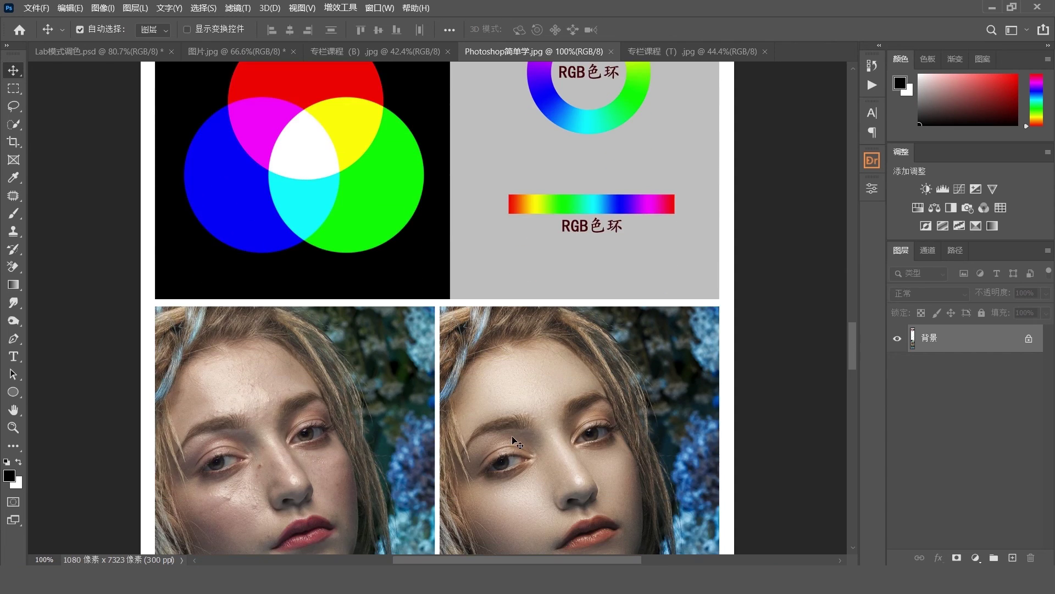
scroll(514, 451, down, 1)
scroll(512, 453, down, 3)
scroll(505, 449, down, 2)
scroll(500, 447, down, 1)
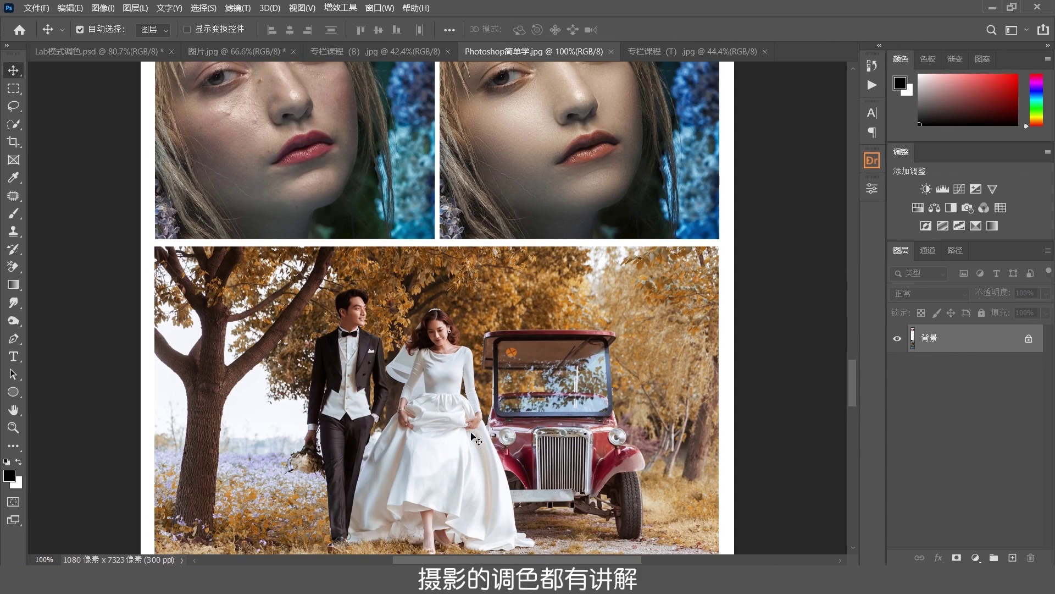
scroll(492, 443, down, 2)
scroll(483, 440, down, 2)
scroll(480, 436, down, 2)
scroll(480, 436, down, 1)
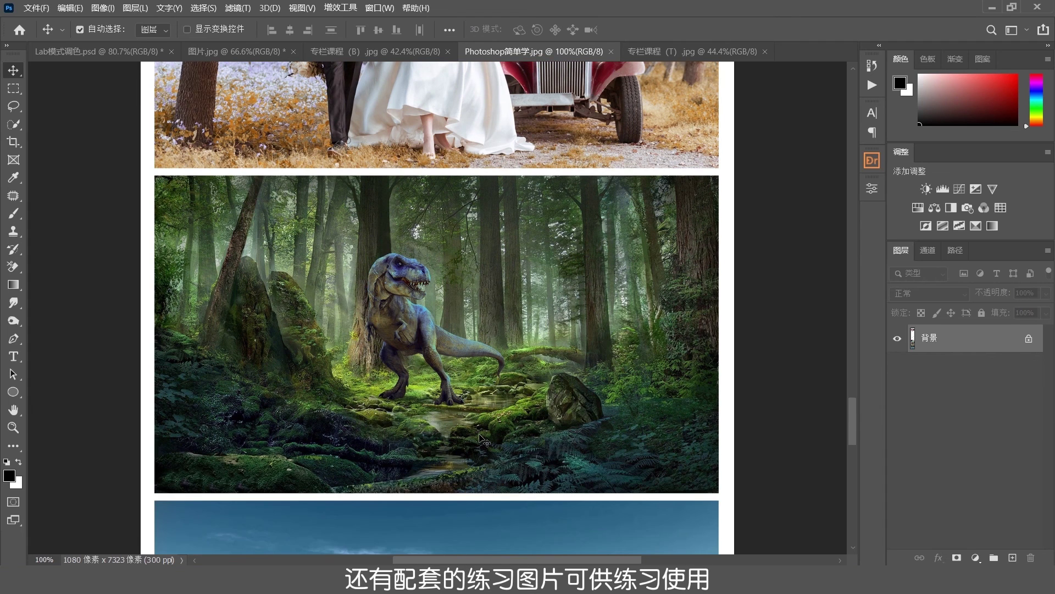
scroll(480, 436, down, 1)
scroll(479, 435, down, 1)
scroll(479, 433, down, 1)
scroll(480, 433, down, 1)
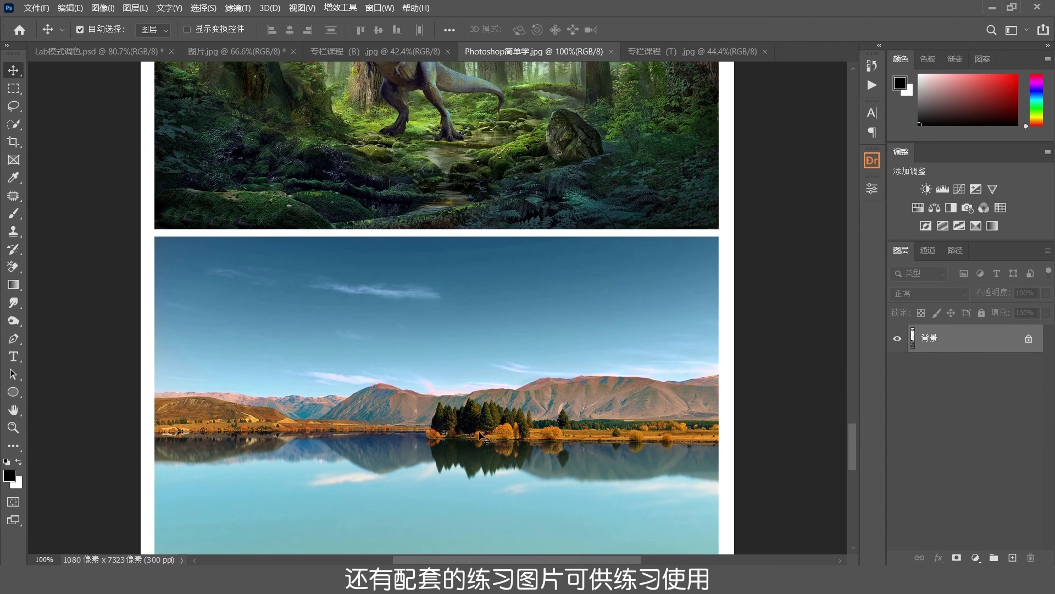